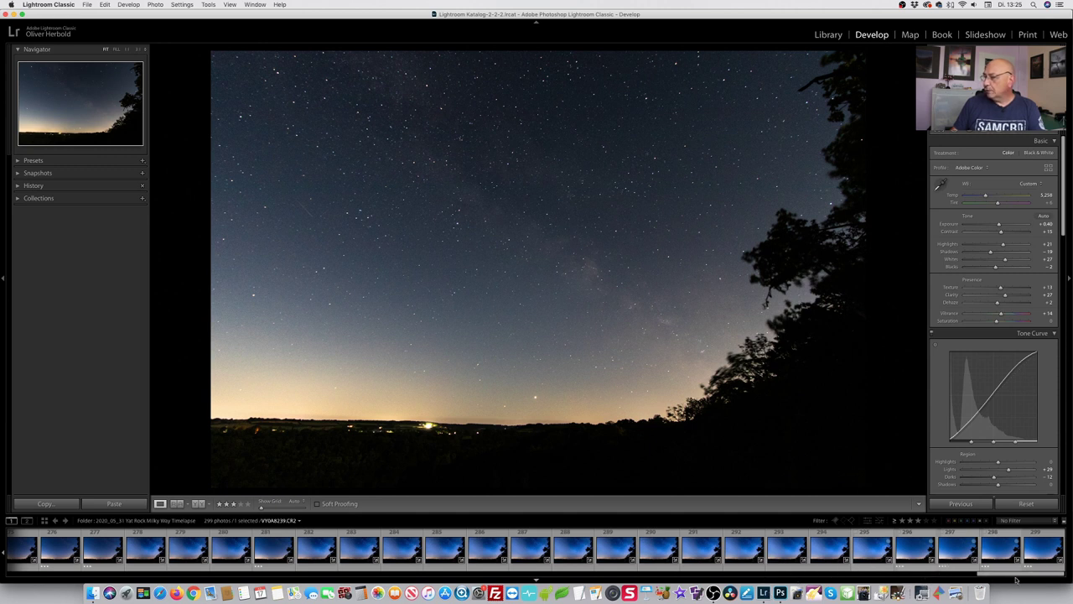
# - Go back to the frames near the start of the timelapse and view VY0A8252.CR2 through VY0A8255.CR2
pyautogui.moveTo(1010, 577); pyautogui.dragTo(122, 587)
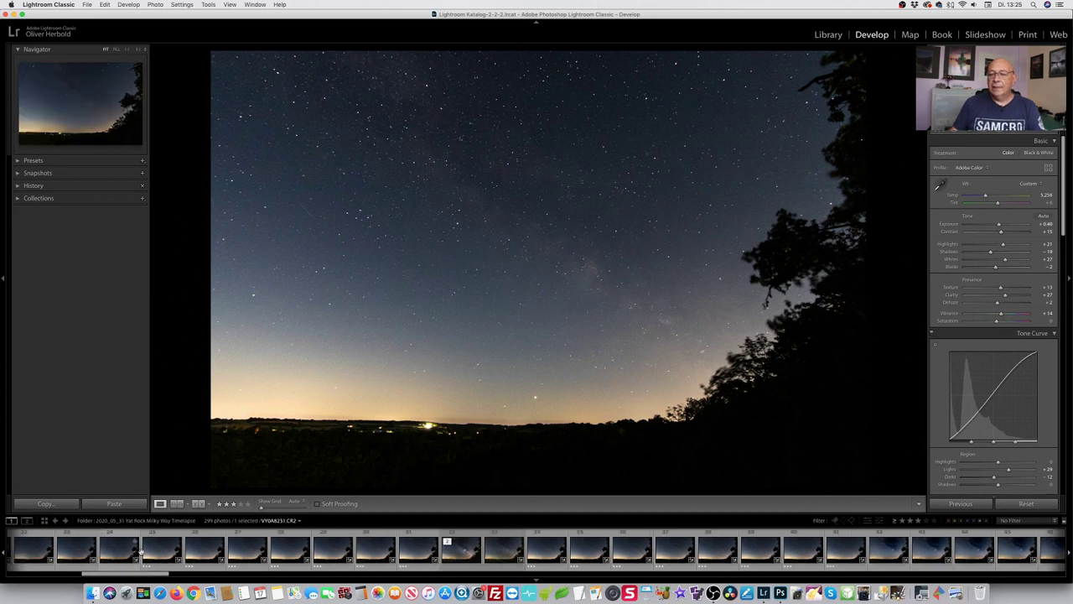
pyautogui.click(163, 552)
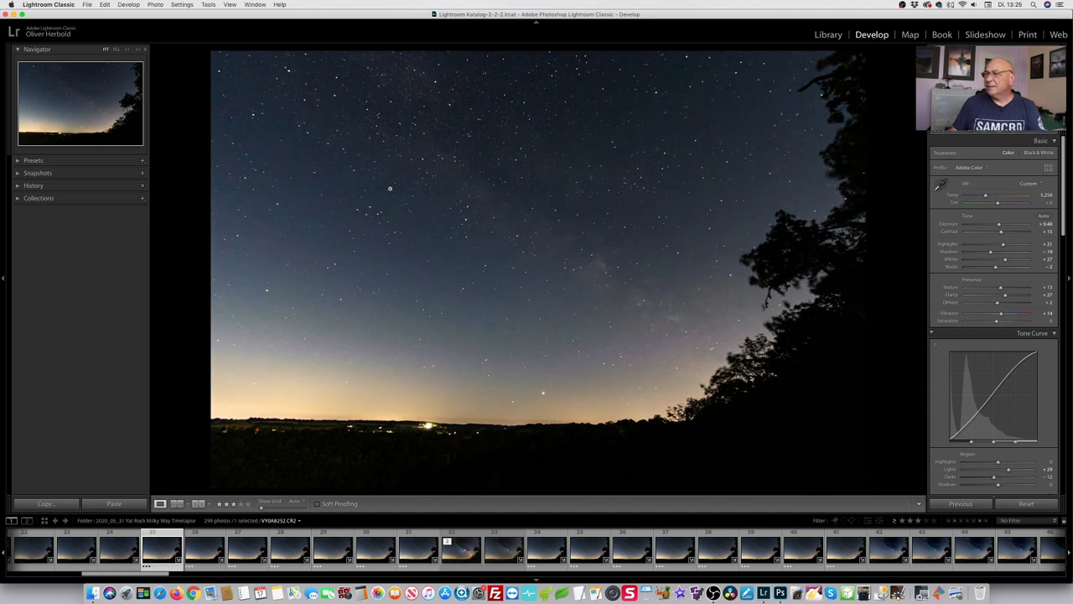
pyautogui.press('Right')
pyautogui.press('Right')
pyautogui.press('Right')
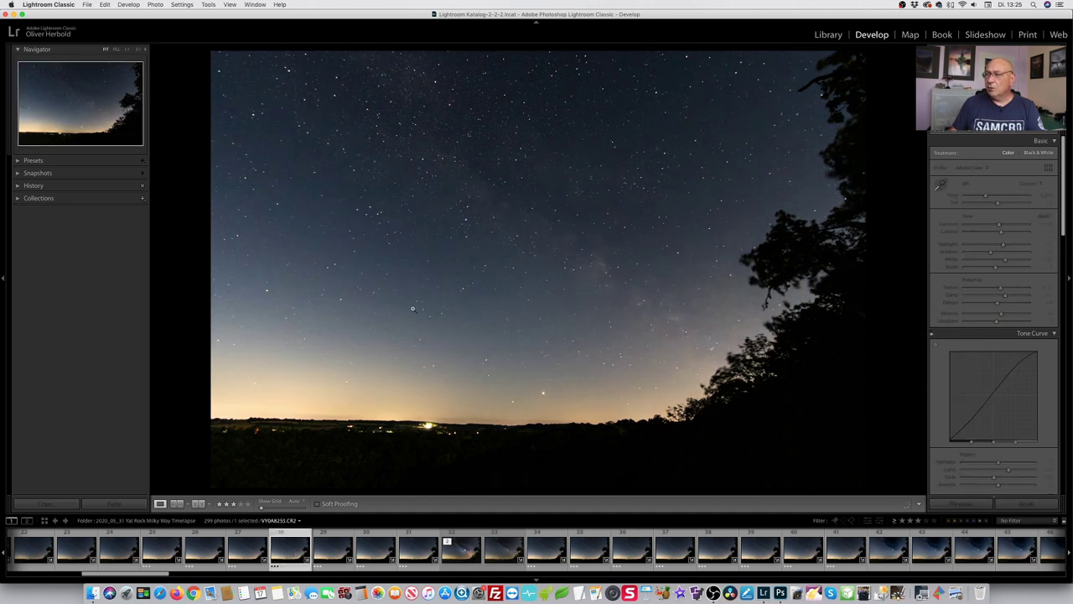
# - Examine the sky close up in the frames from VY0A8255.CR2 onward for meteor trails and find the stacked image among them
pyautogui.click(545, 242)
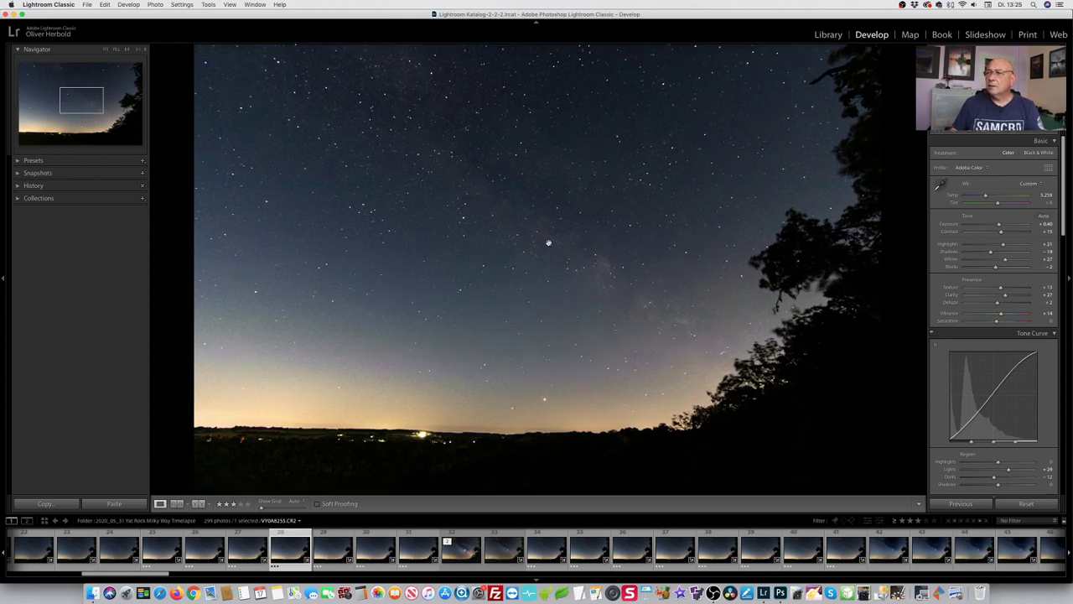
pyautogui.press('Right')
pyautogui.press('Right')
pyautogui.press('Right')
pyautogui.press('Right')
pyautogui.press('Right')
pyautogui.press('Right')
pyautogui.press('Right')
pyautogui.press('Right')
pyautogui.press('Right')
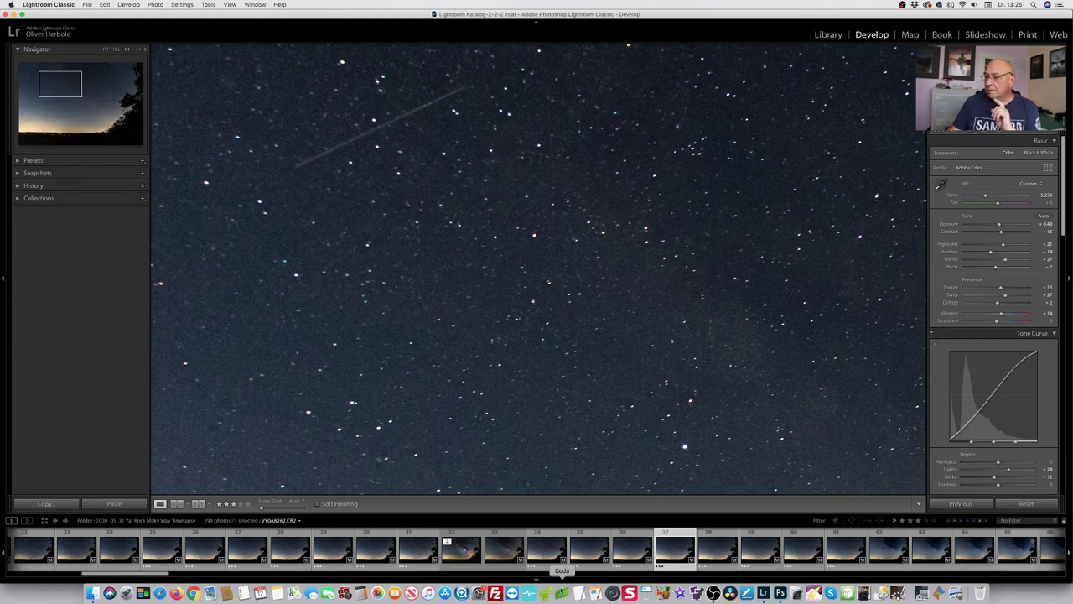
pyautogui.scroll(3, 459, 551)
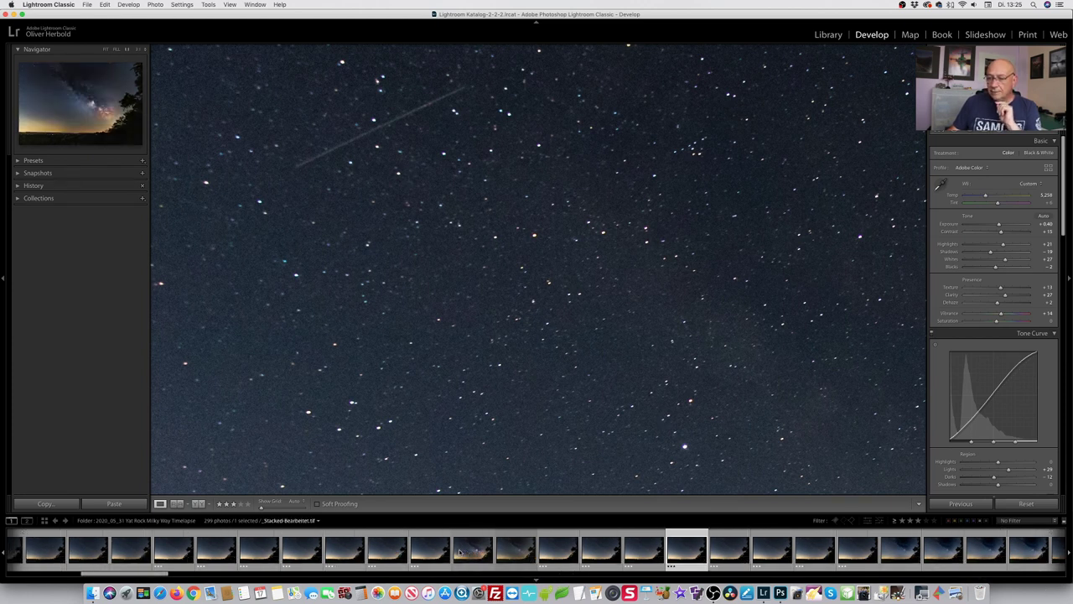
pyautogui.scroll(2, 460, 551)
pyautogui.scroll(-1, 419, 551)
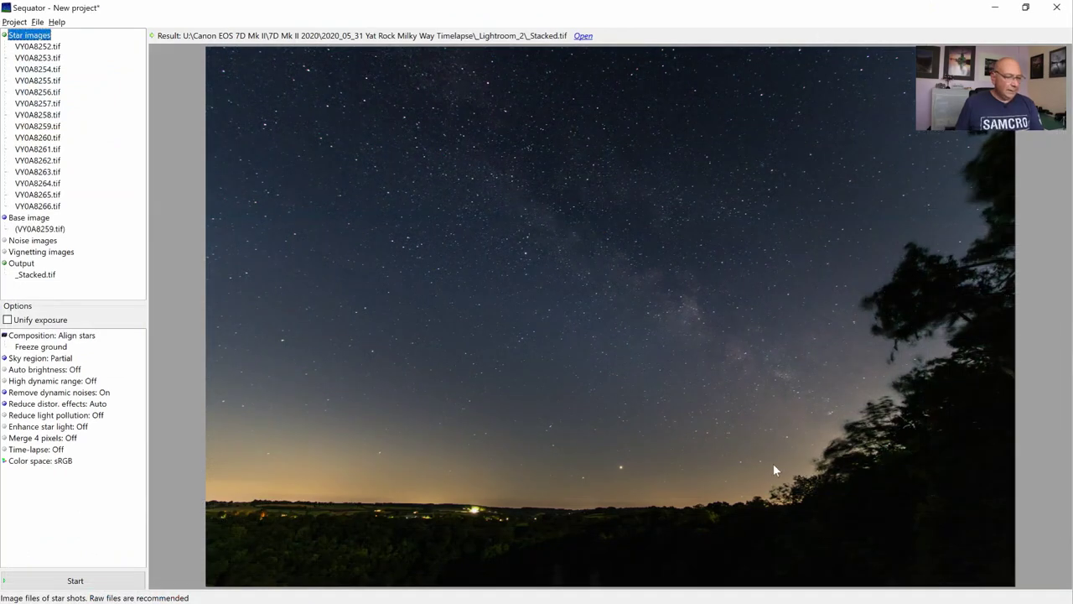
pyautogui.doubleClick(38, 39)
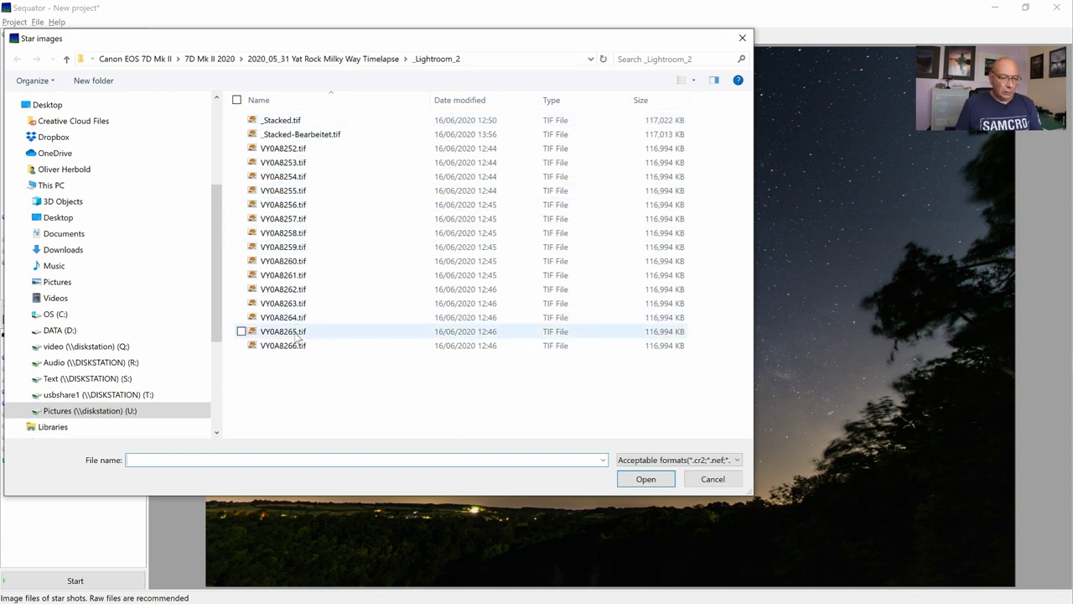
pyautogui.hotkey('ctrl', 'a')
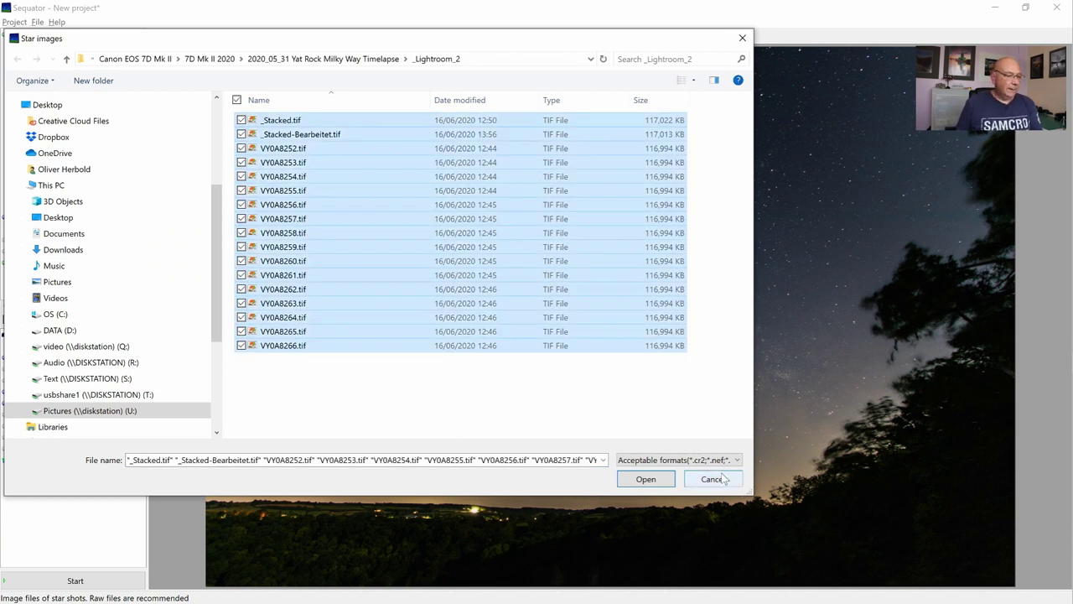
pyautogui.press('Return')
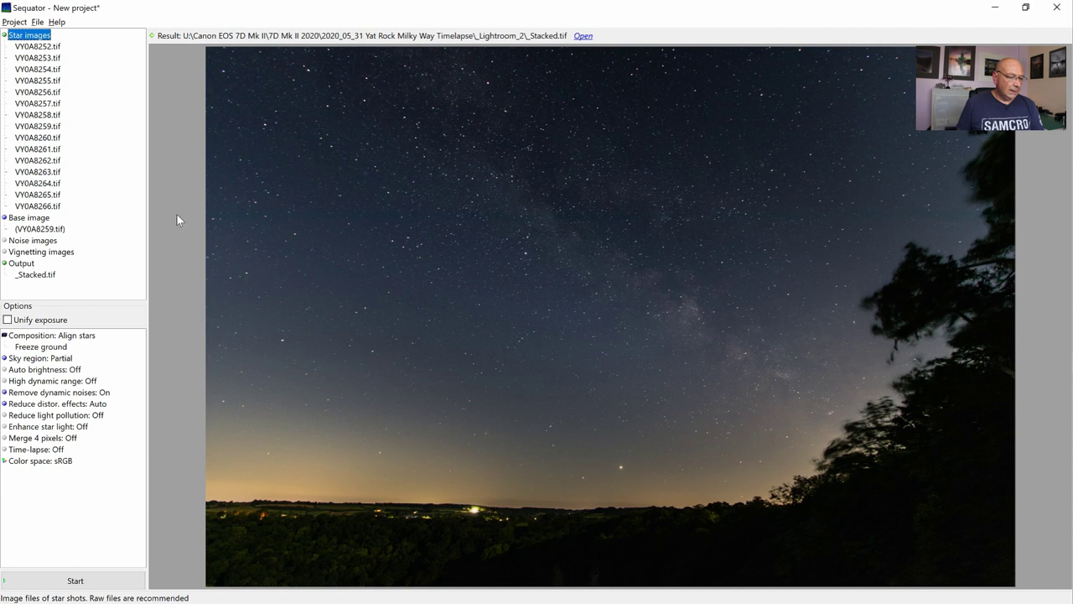
# - Review the output file, the Align stars composition options and the irregular sky mask in Sequator, and start the stacking
pyautogui.click(40, 276)
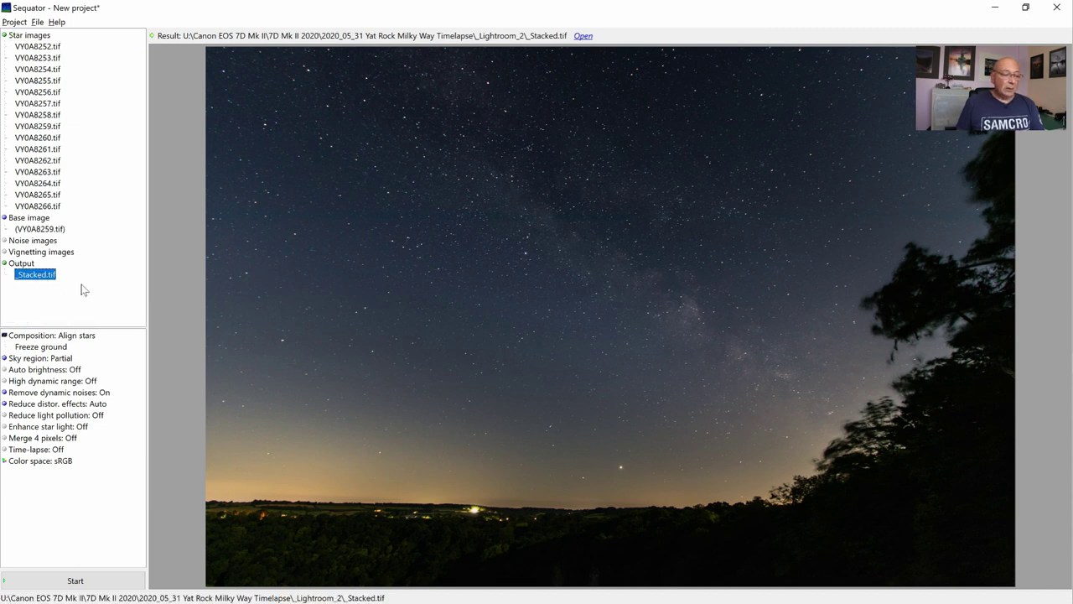
pyautogui.click(74, 335)
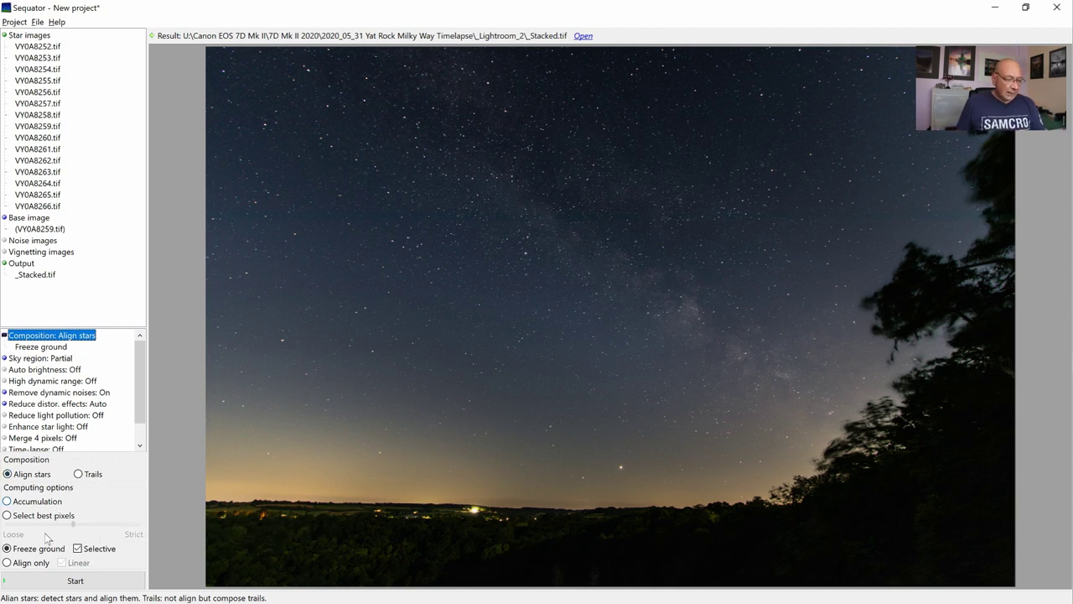
pyautogui.click(62, 359)
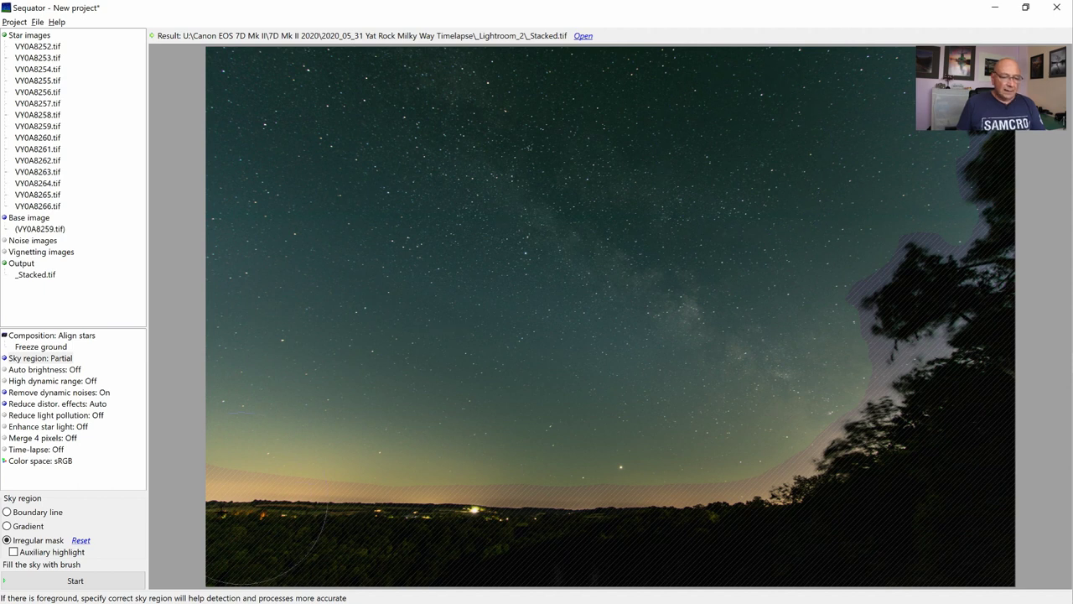
pyautogui.click(72, 582)
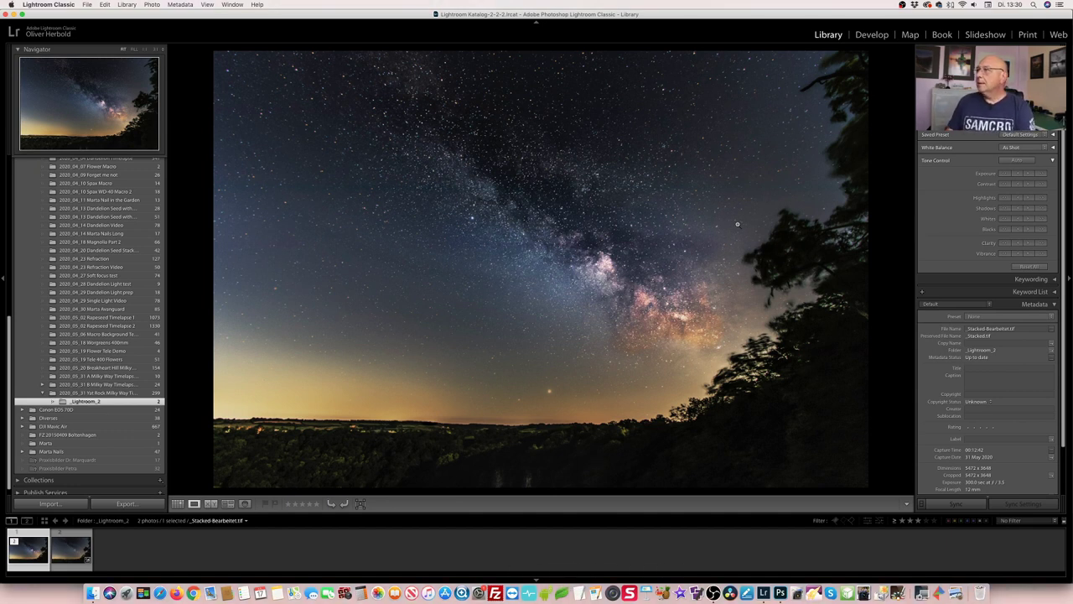
# - In Lightroom, show the 2020_05_31 Yat Rock Milky Way timelapse folder filtered to photos rated three stars and higher
pyautogui.click(83, 392)
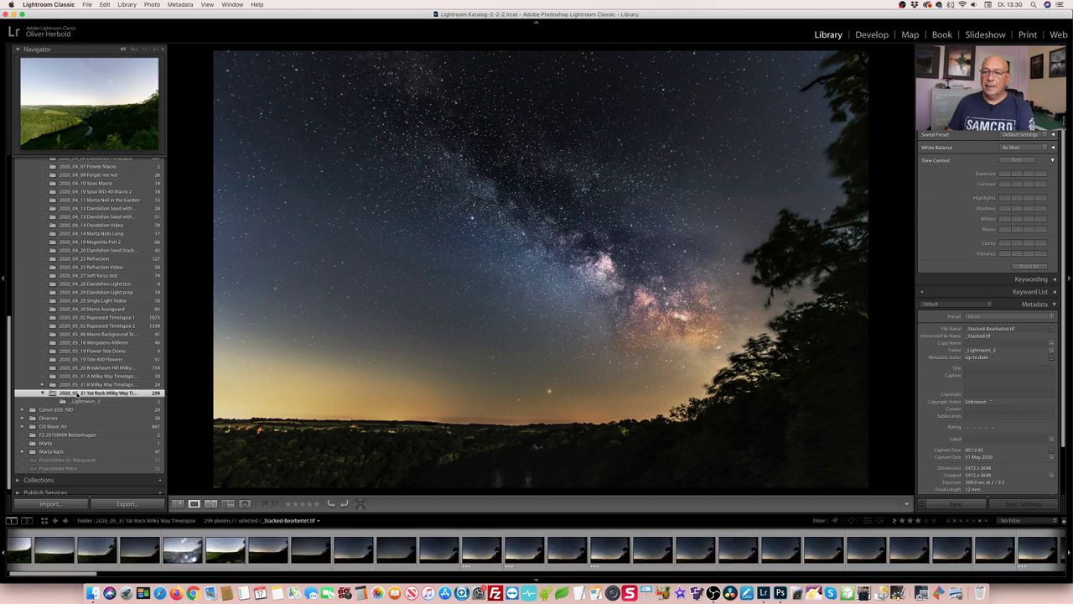
pyautogui.click(1013, 520)
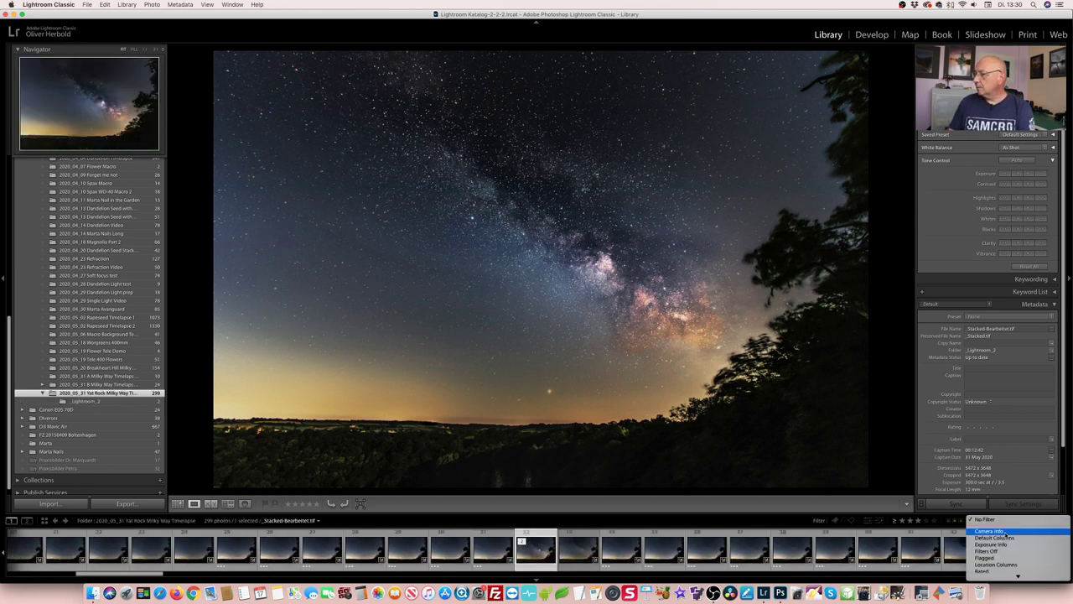
pyautogui.click(983, 571)
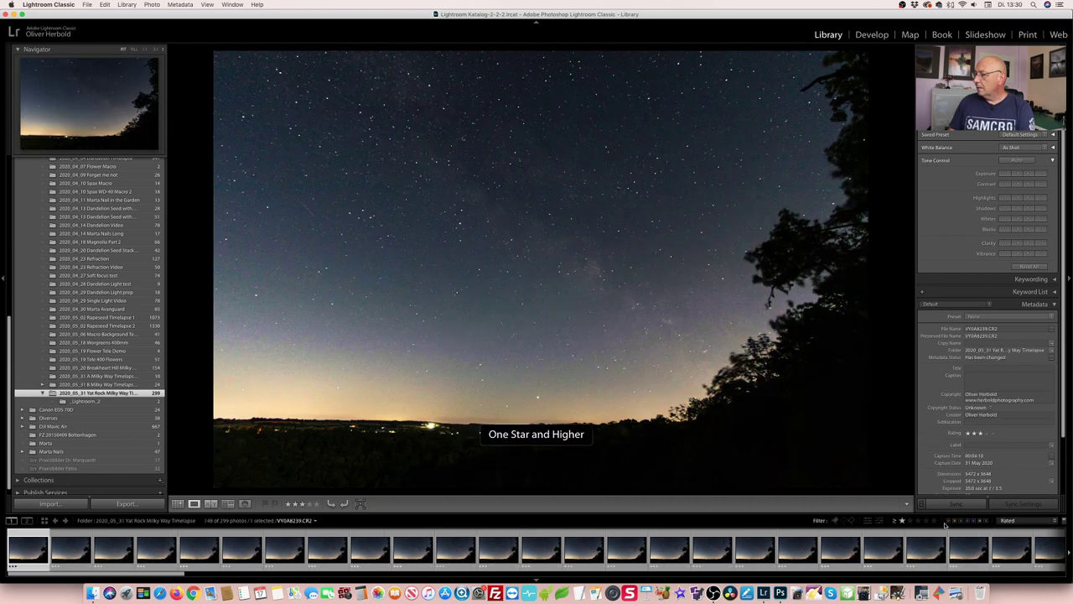
pyautogui.click(906, 520)
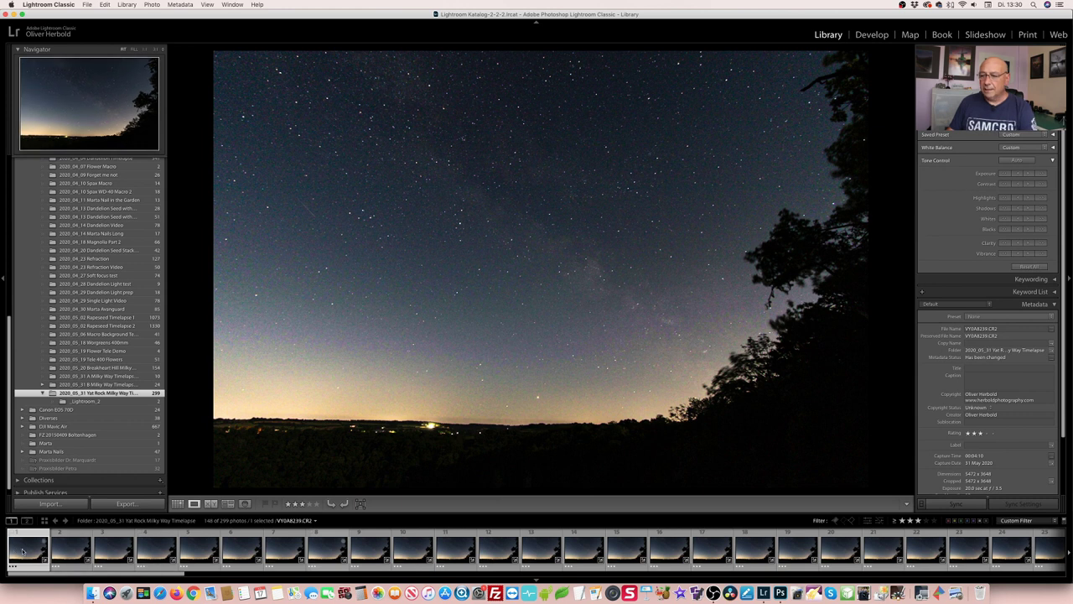
# - Select the first ten filtered photos and open them as layers in Photoshop
pyautogui.keyDown('shift'); pyautogui.click(417, 545); pyautogui.keyUp('shift')
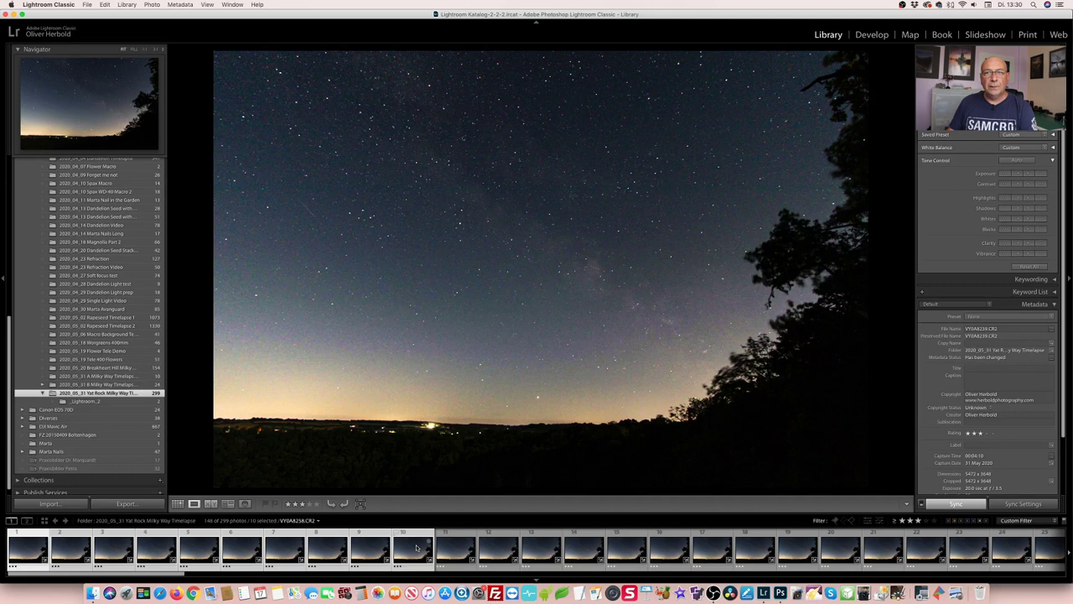
pyautogui.rightClick(416, 546)
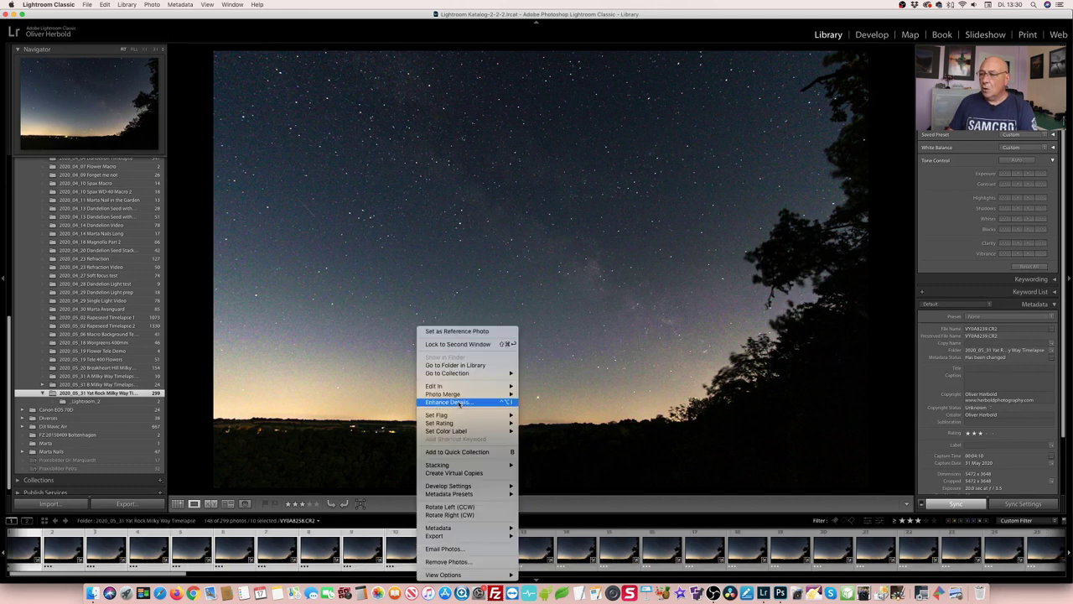
pyautogui.moveTo(457, 385)
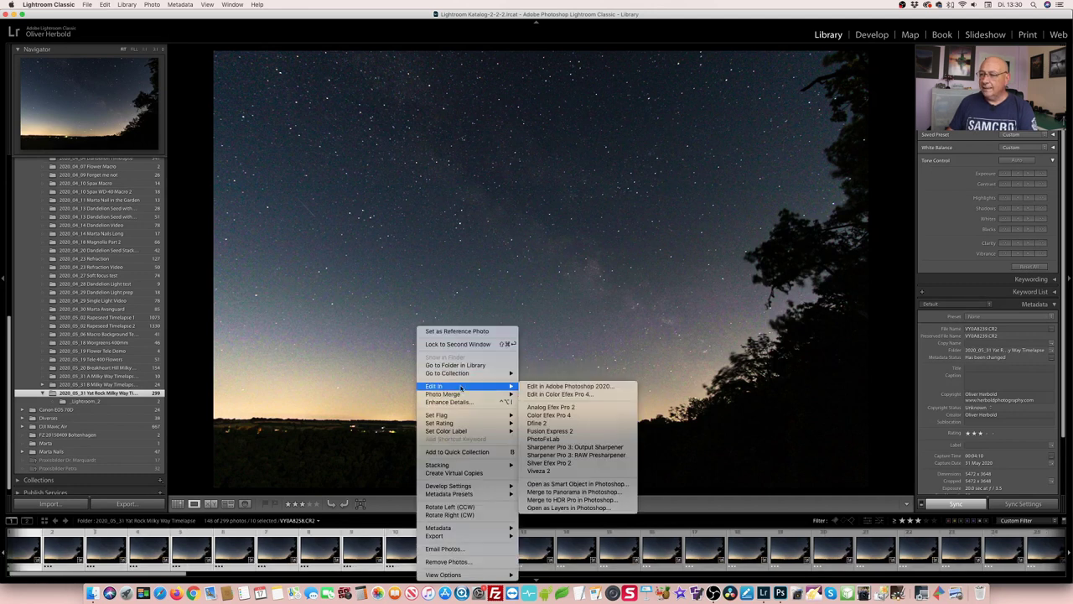
pyautogui.click(579, 508)
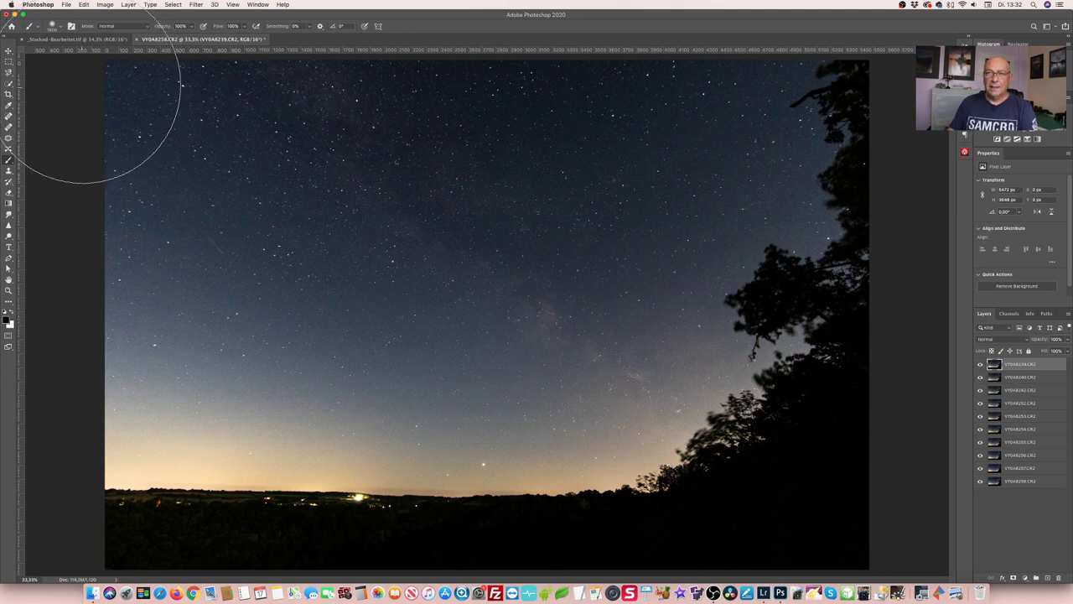
# - Copy the stacked Milky Way image from _Stacked-Bearbeitet.tif into the layered document as a new layer covering the canvas
pyautogui.click(69, 40)
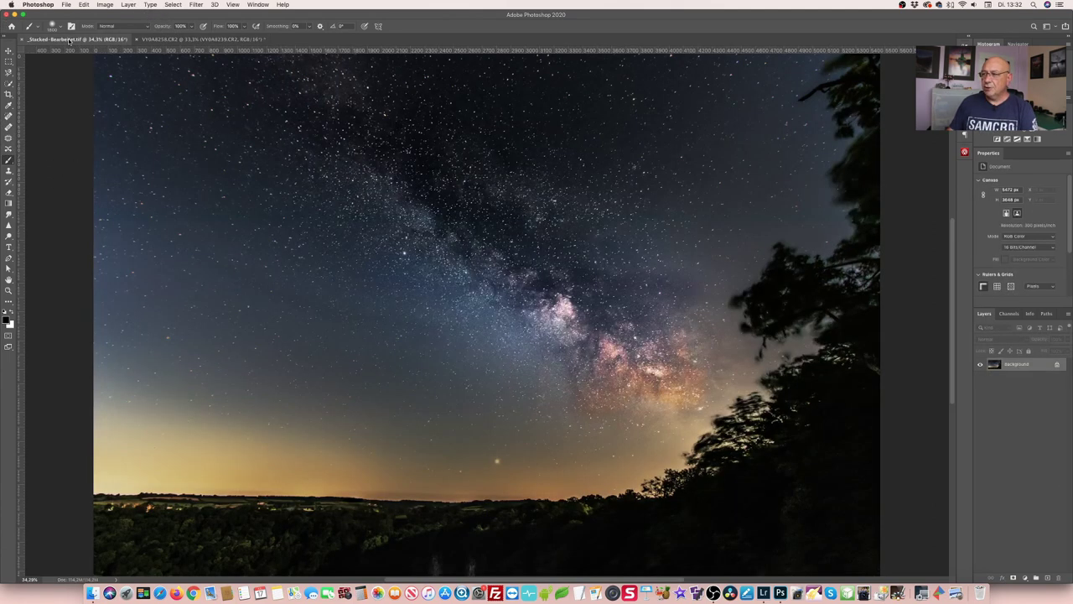
pyautogui.hscroll(-3, 240, 107)
pyautogui.press('v')
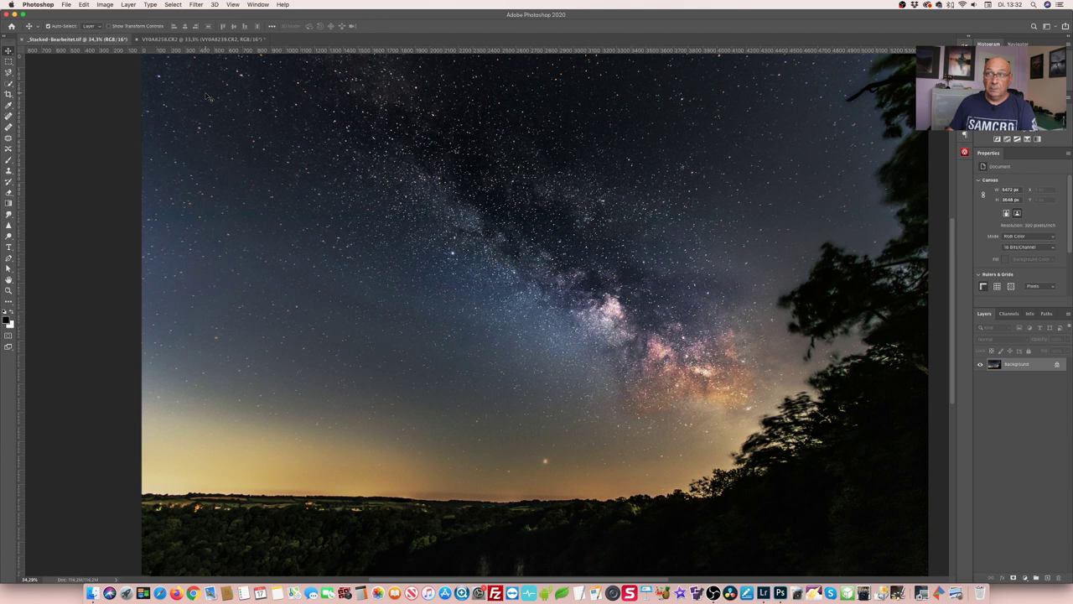
pyautogui.click(197, 41)
pyautogui.click(196, 40)
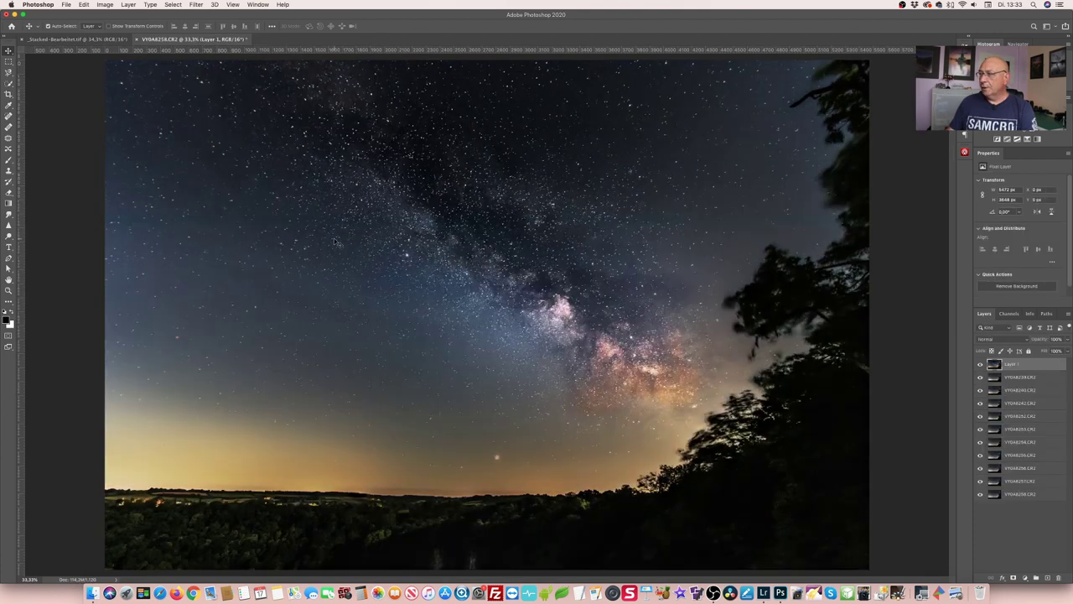
# - Move the stacked image layer below all the single-shot layers and hide the ten layers above it
pyautogui.moveTo(1011, 367); pyautogui.dragTo(1015, 502)
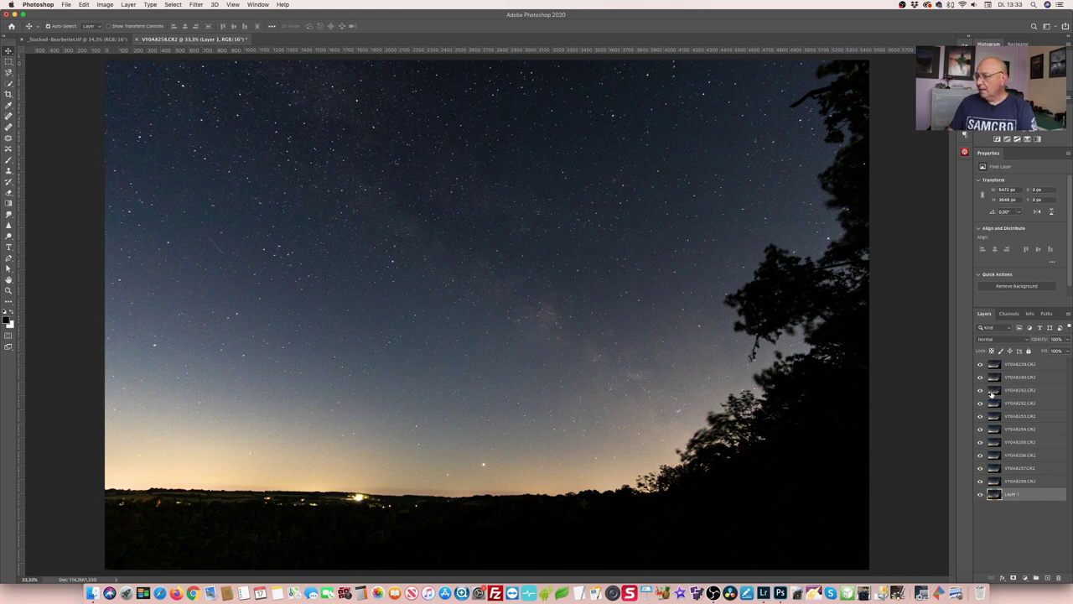
pyautogui.moveTo(983, 369); pyautogui.dragTo(980, 491)
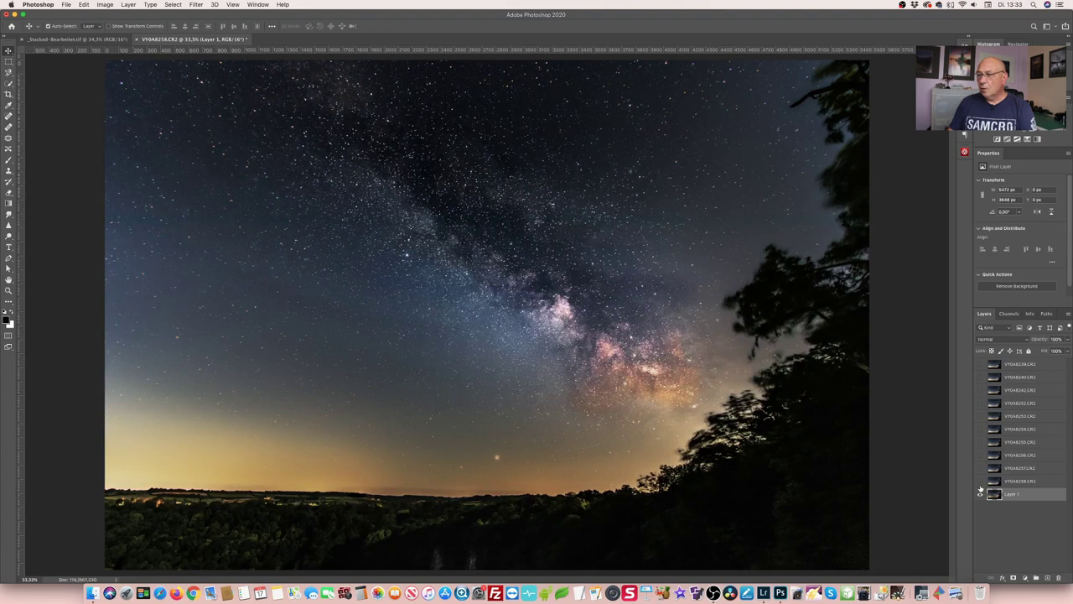
# - Show the VY0A8258.CR2 layer and add a black layer mask to it
pyautogui.click(980, 481)
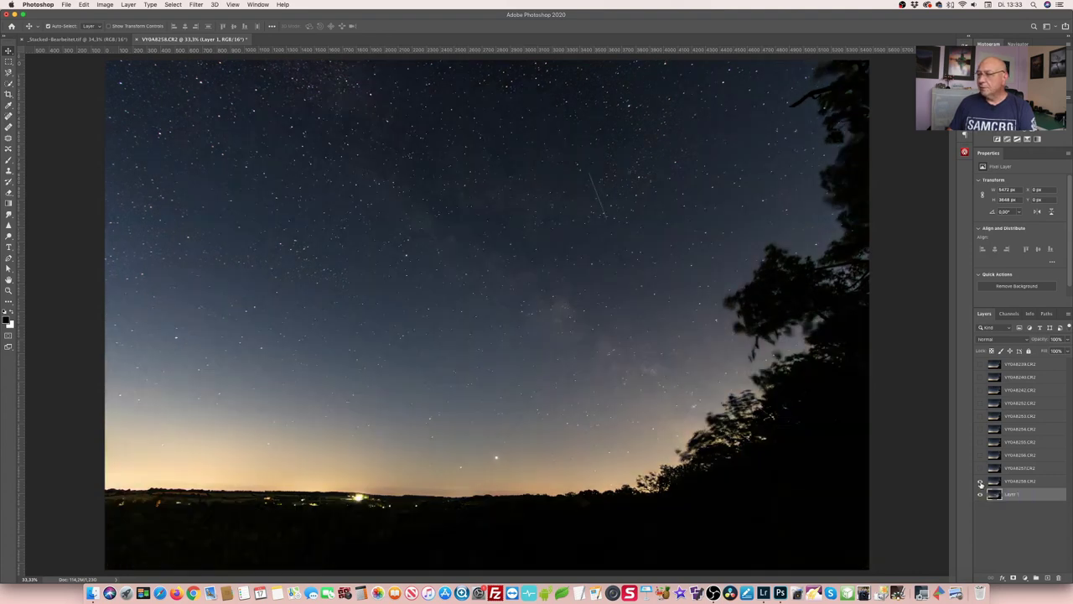
pyautogui.click(980, 482)
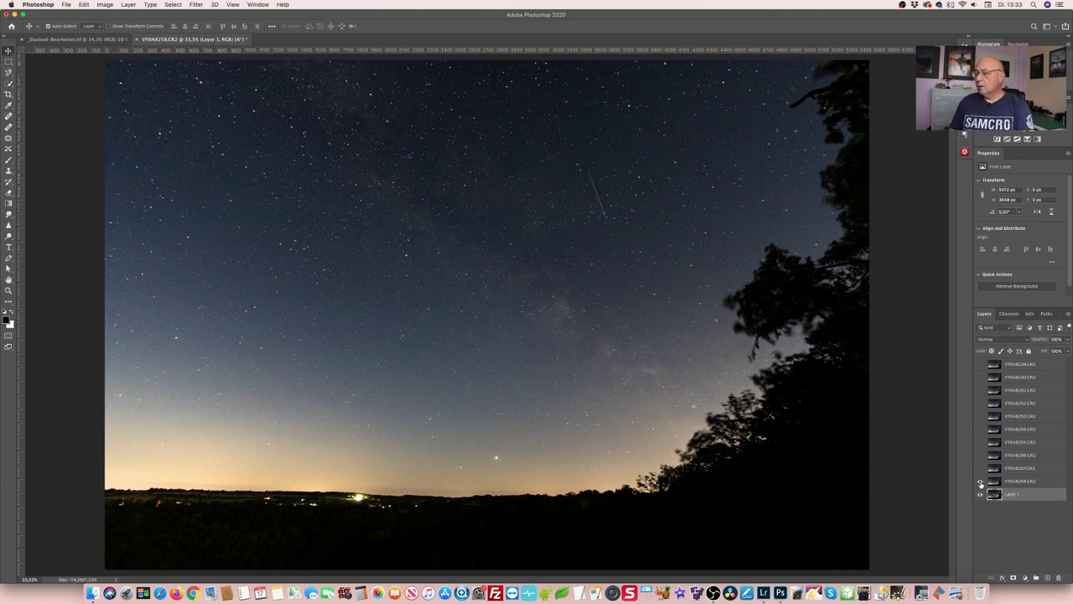
pyautogui.click(980, 481)
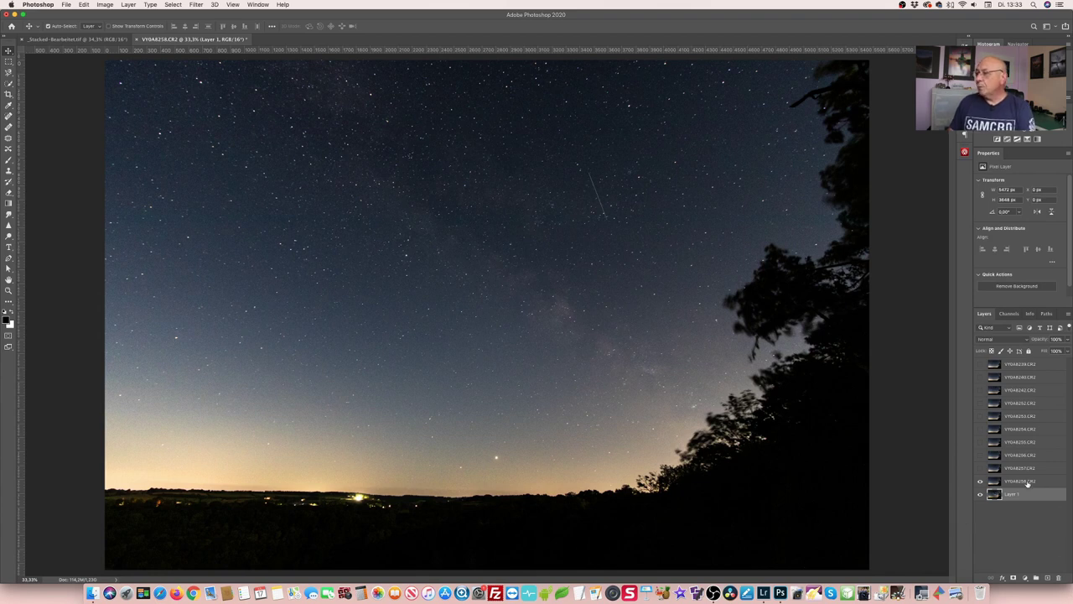
pyautogui.click(1027, 482)
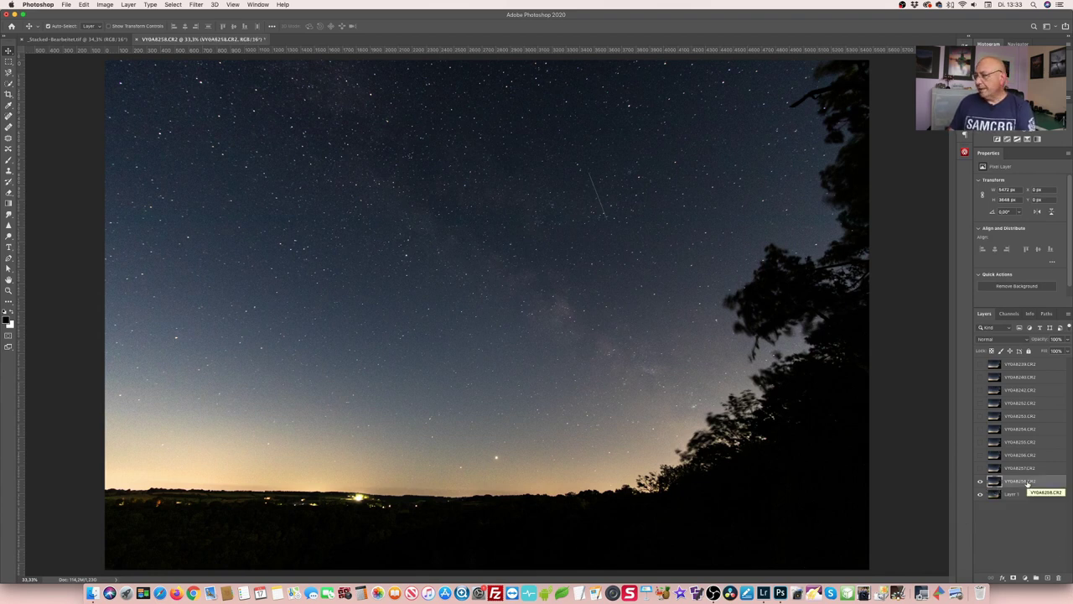
pyautogui.keyDown('alt'); pyautogui.click(1013, 578); pyautogui.keyUp('alt')
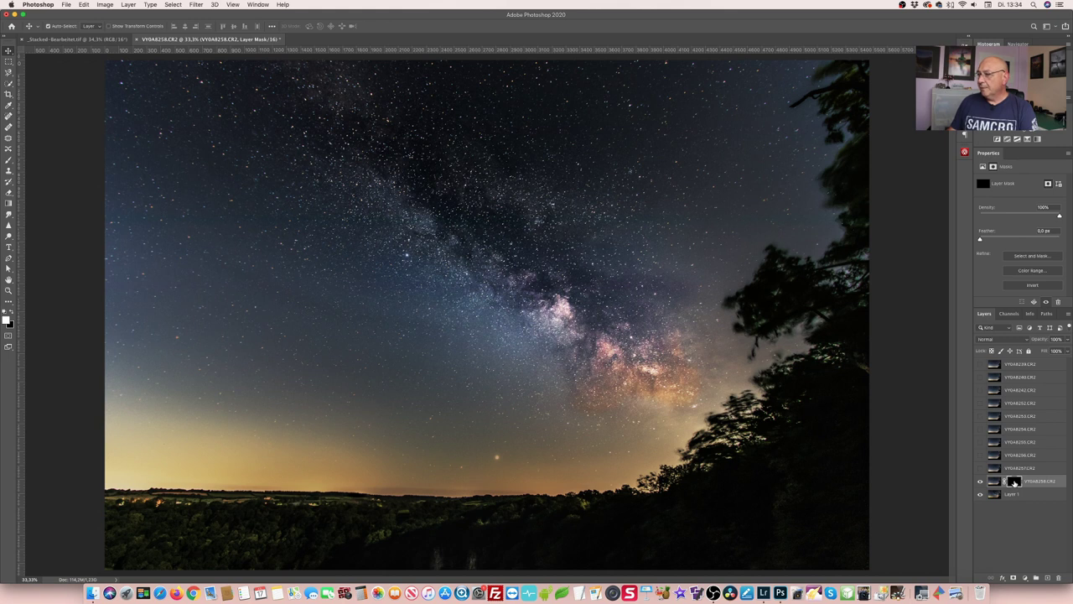
# - Disable the layer mask on VY0A8258.CR2 to reveal the whole shot
pyautogui.keyDown('alt'); pyautogui.click(1014, 482); pyautogui.keyUp('alt')
pyautogui.keyDown('alt'); pyautogui.click(1014, 482); pyautogui.keyUp('alt')
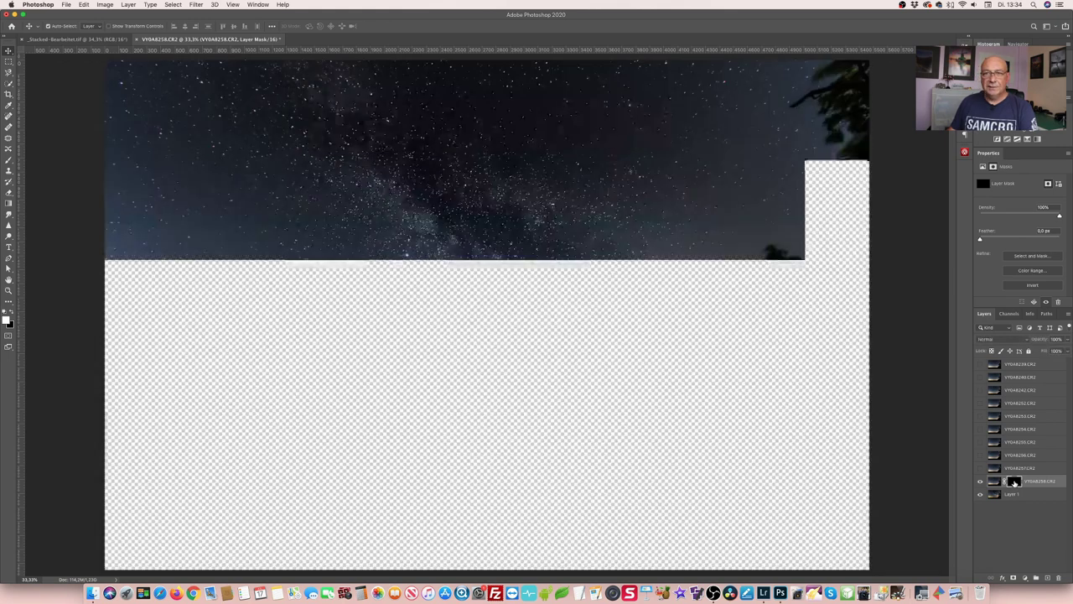
pyautogui.keyDown('shift'); pyautogui.click(1015, 482); pyautogui.keyUp('shift')
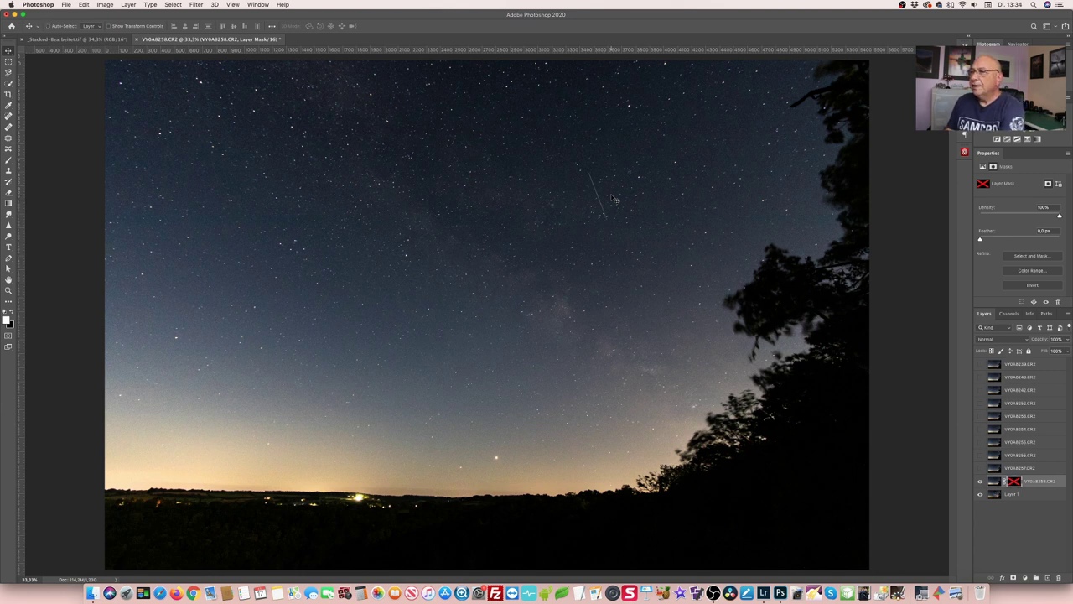
# - Paint the meteor trail white on the VY0A8258.CR2 layer mask with a small hard brush and re-enable the mask
pyautogui.press('super+1')
pyautogui.click(17, 159)
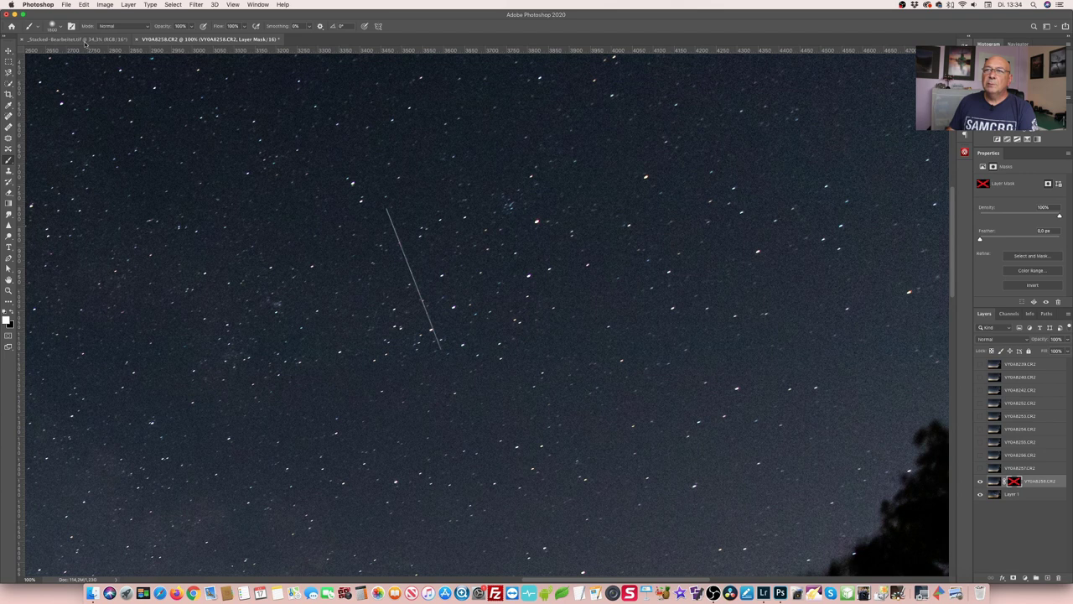
pyautogui.click(54, 26)
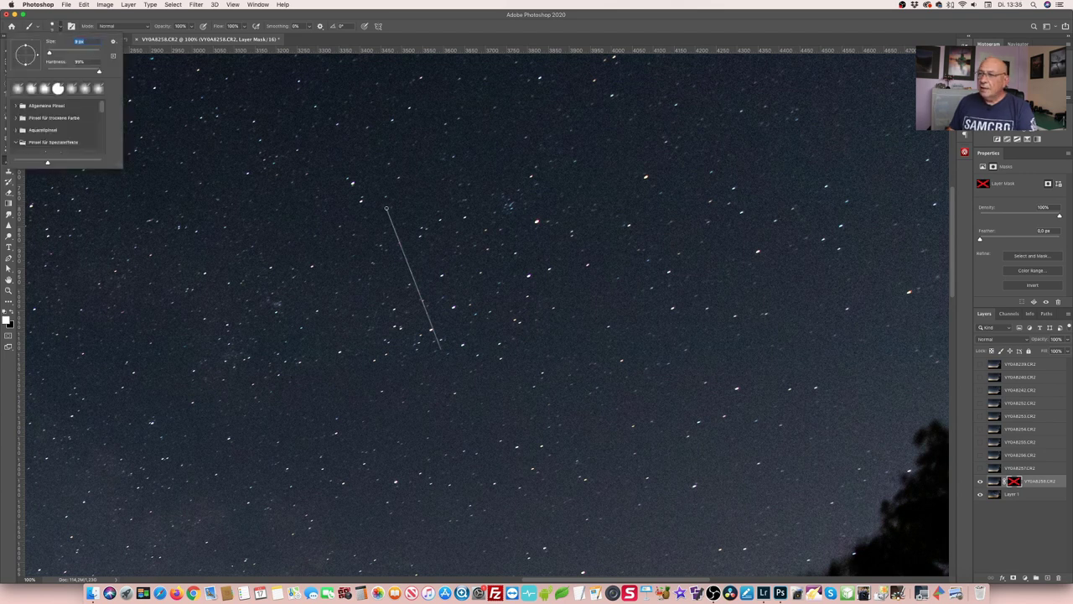
pyautogui.press('Return')
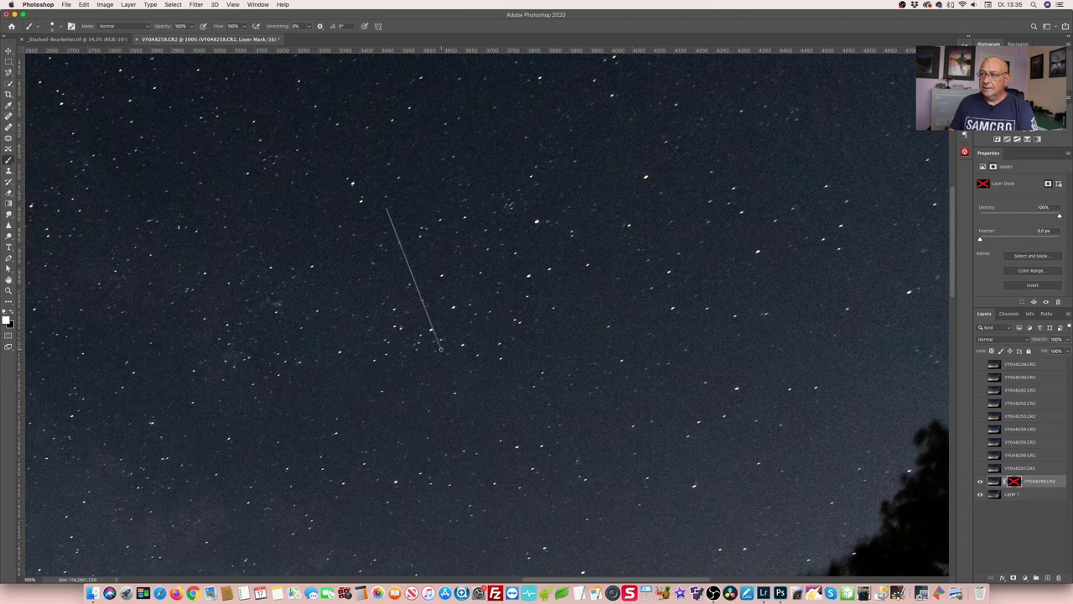
pyautogui.keyDown('shift'); pyautogui.click(1015, 481); pyautogui.keyUp('shift')
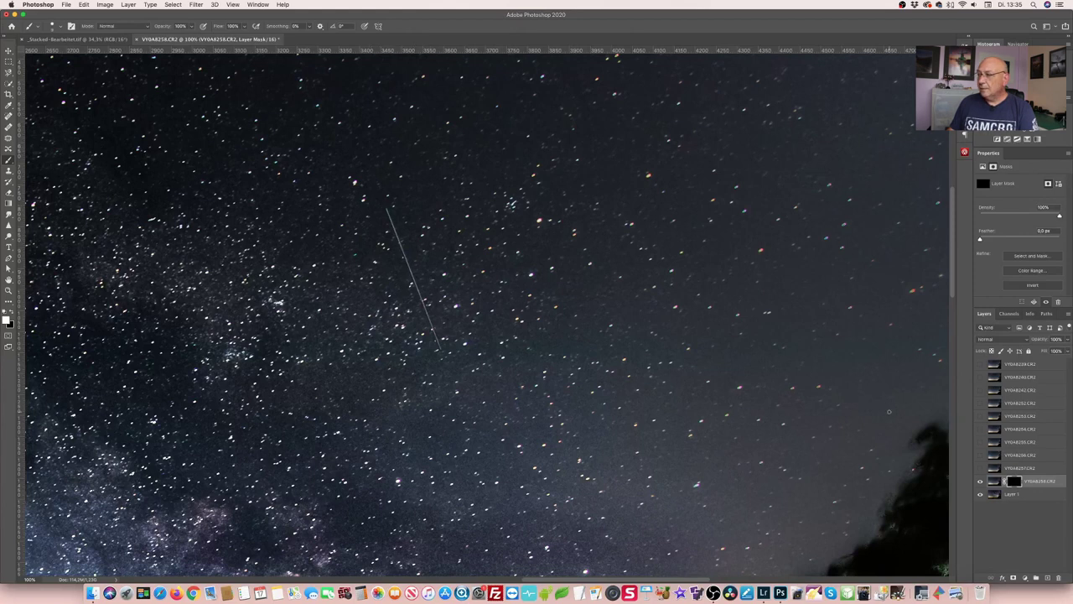
# - Inspect the painted VY0A8258.CR2 mask on its own, and compare the image with the mask disabled and enabled
pyautogui.keyDown('alt'); pyautogui.click(1013, 482); pyautogui.keyUp('alt')
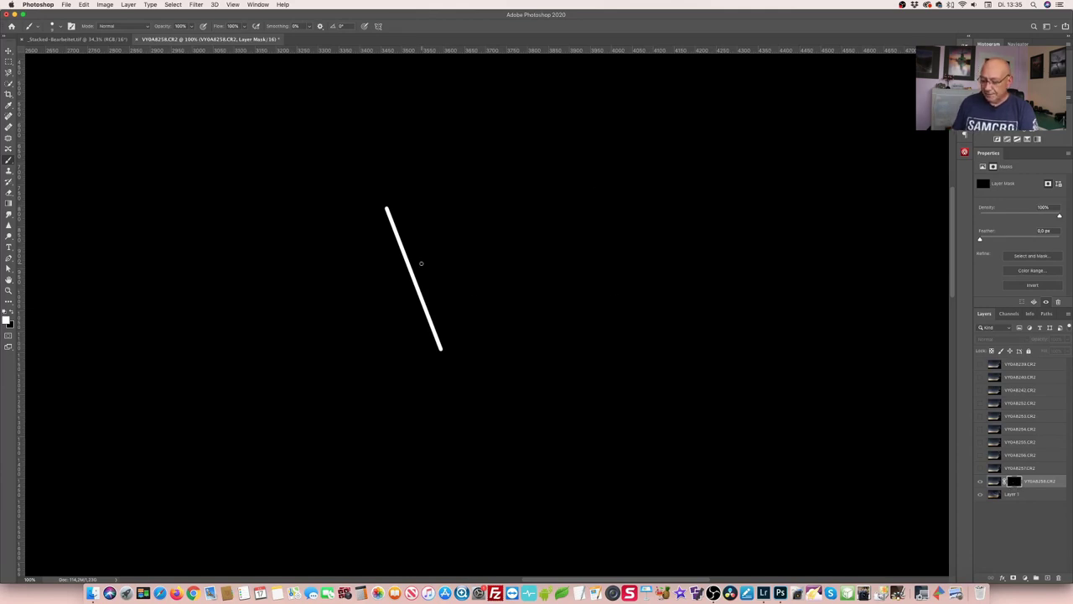
pyautogui.press('super+0')
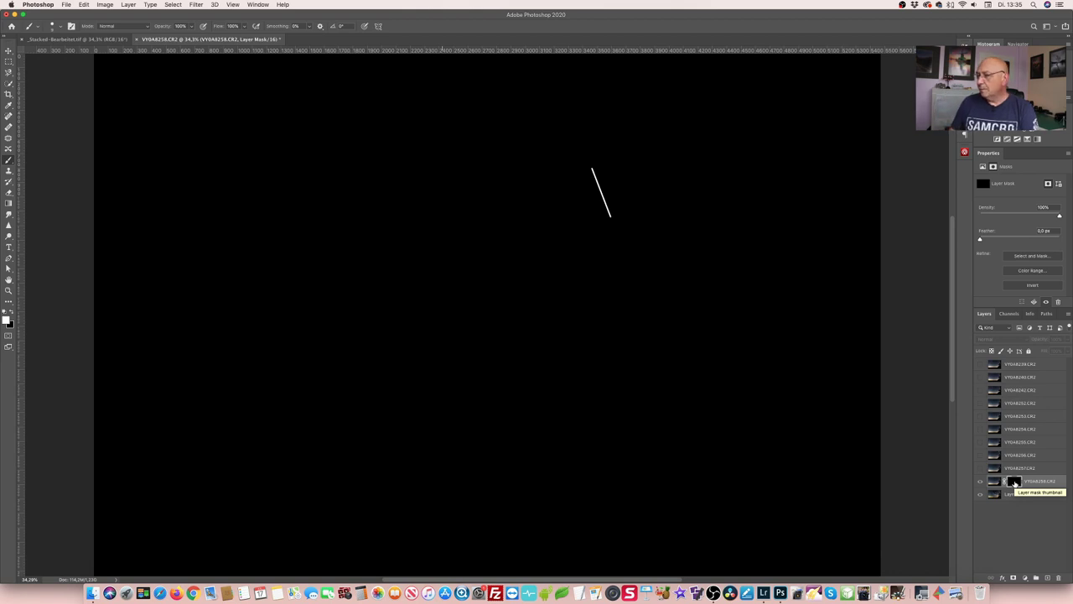
pyautogui.keyDown('alt'); pyautogui.click(1014, 483); pyautogui.keyUp('alt')
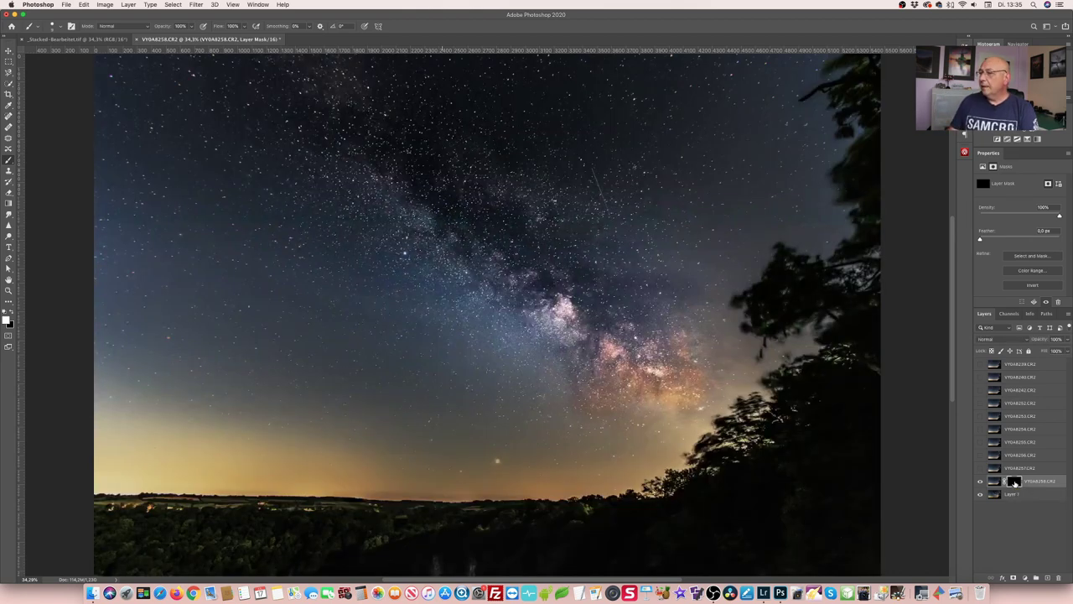
pyautogui.keyDown('shift'); pyautogui.click(1015, 483); pyautogui.keyUp('shift')
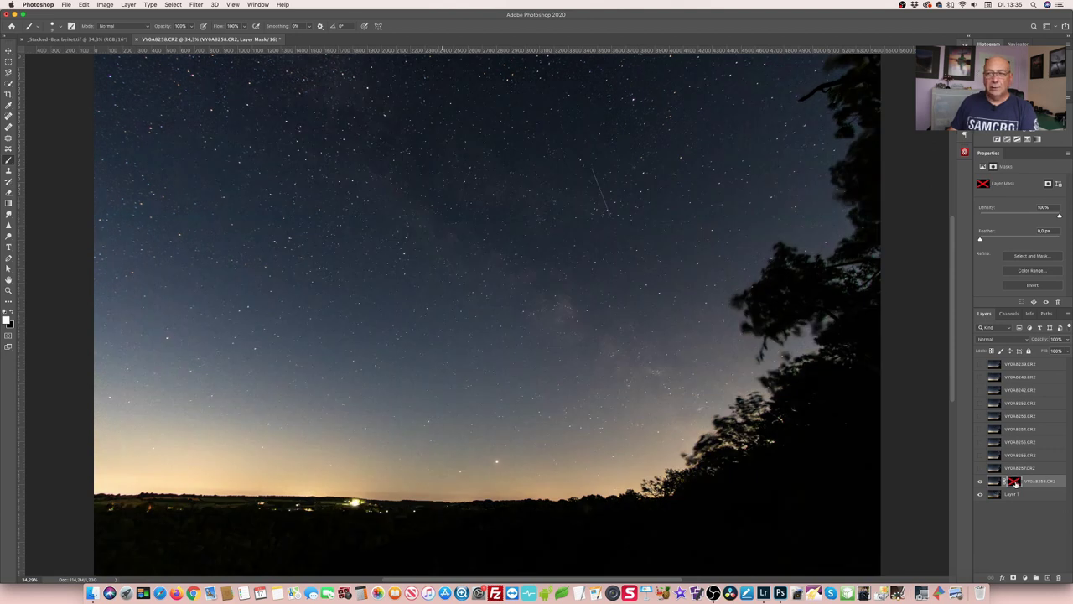
pyautogui.keyDown('shift'); pyautogui.click(1014, 483); pyautogui.keyUp('shift')
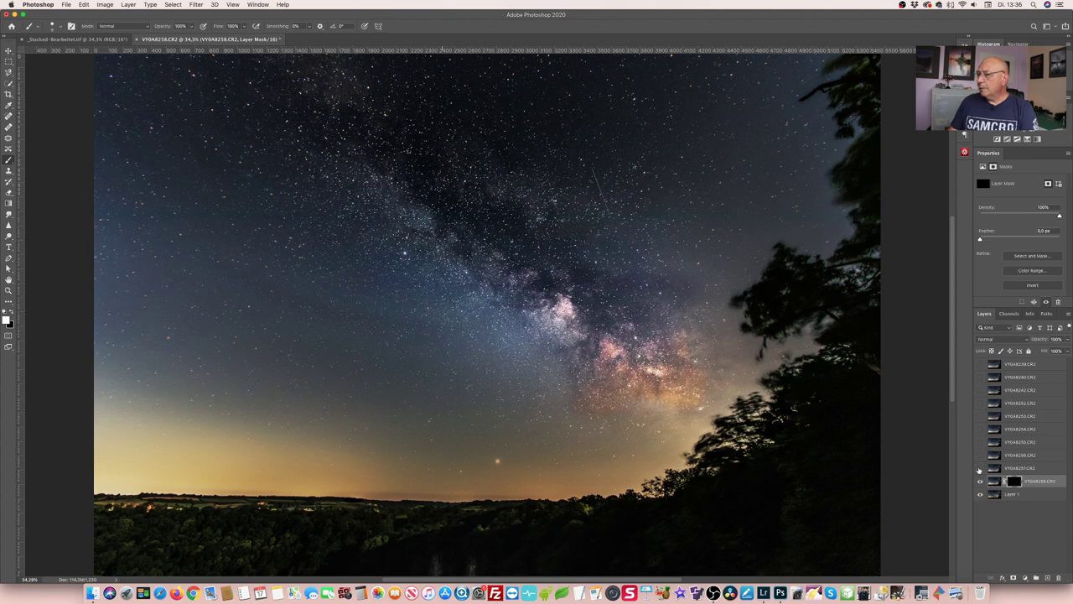
# - Show the VY0A8257.CR2 layer and add a black layer mask to it
pyautogui.click(980, 468)
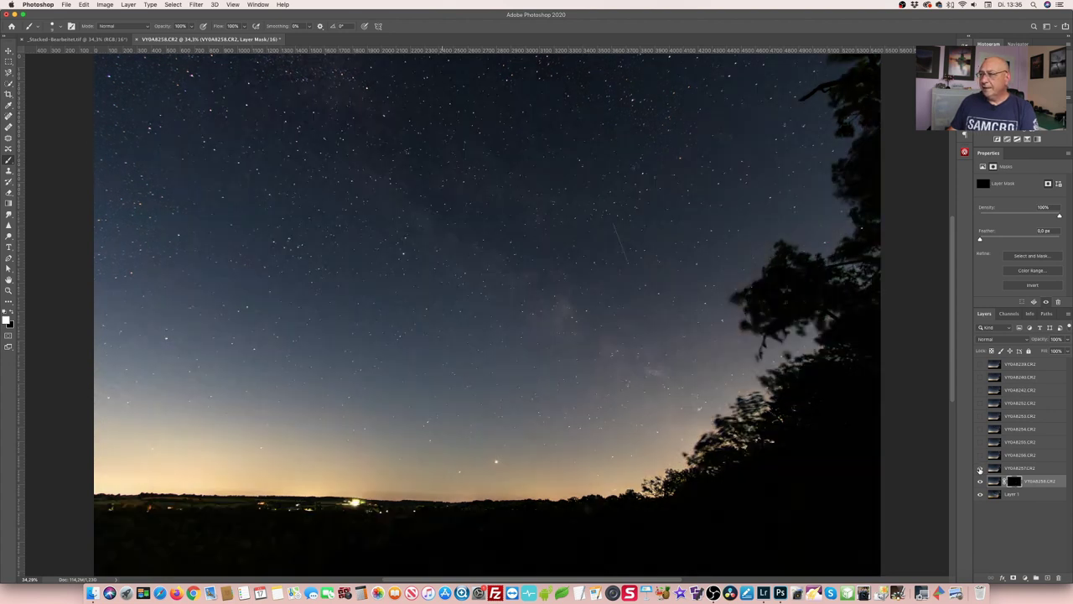
pyautogui.click(1019, 467)
pyautogui.keyDown('alt'); pyautogui.click(1014, 578); pyautogui.keyUp('alt')
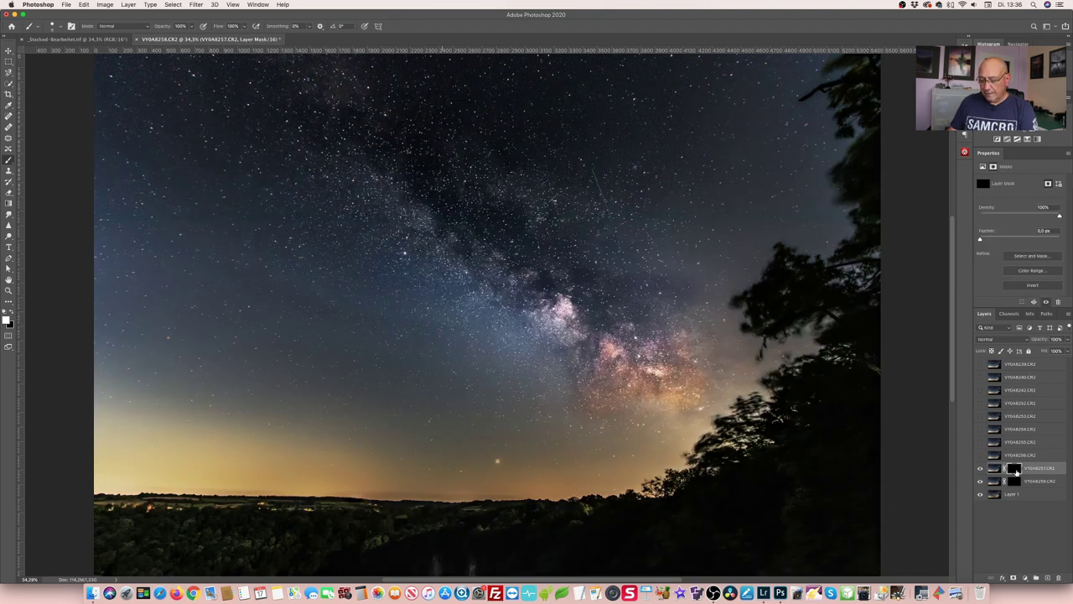
# - Disable the VY0A8257.CR2 mask, paint the meteor trail white on it, and re-enable the mask
pyautogui.keyDown('shift'); pyautogui.click(1014, 468); pyautogui.keyUp('shift')
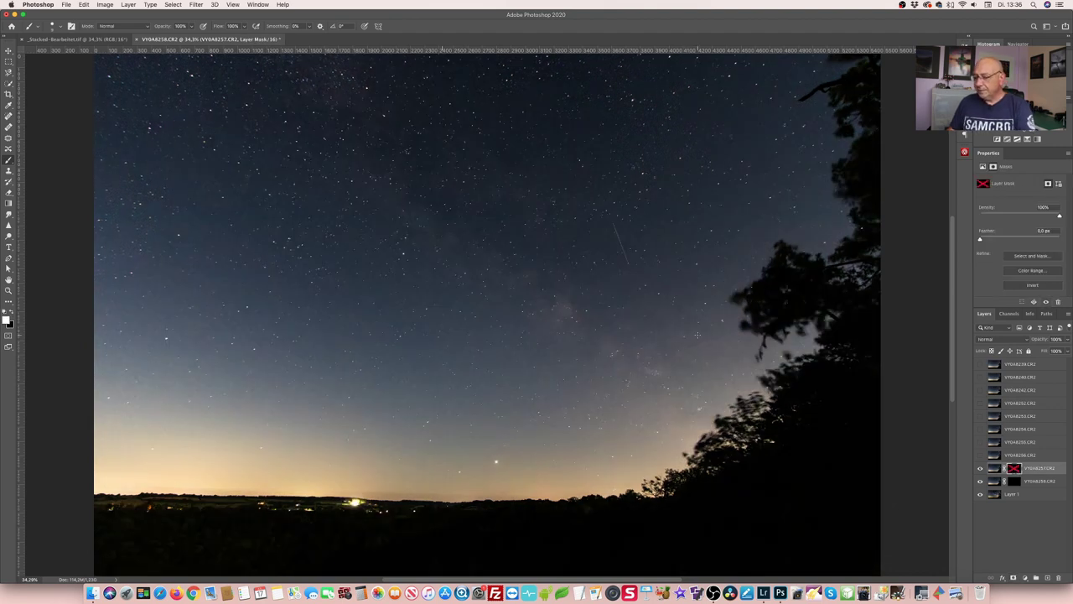
pyautogui.doubleClick(8, 290)
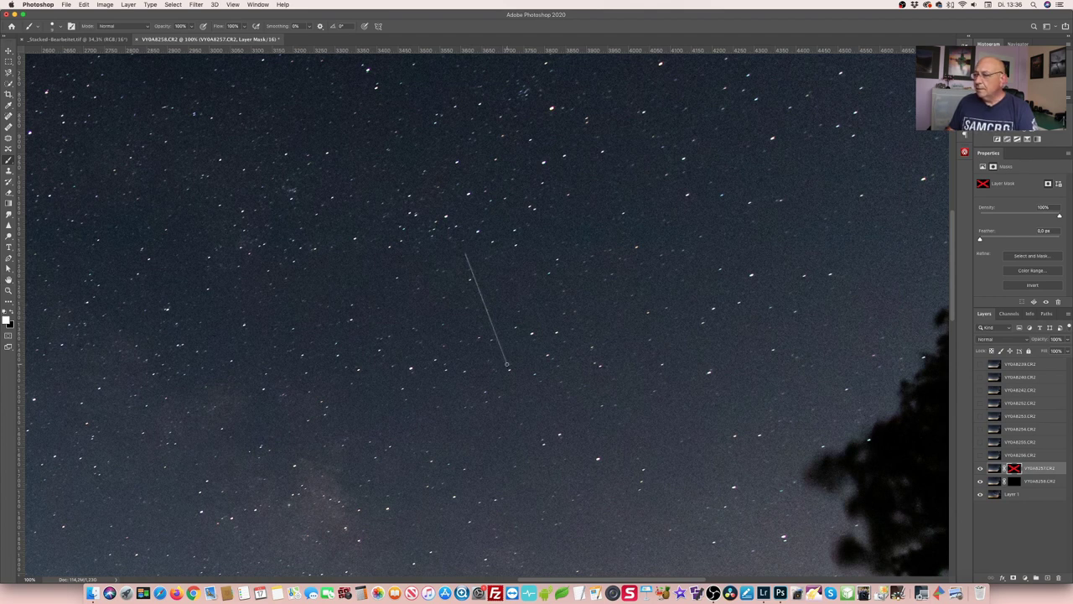
pyautogui.keyDown('shift'); pyautogui.click(1015, 468); pyautogui.keyUp('shift')
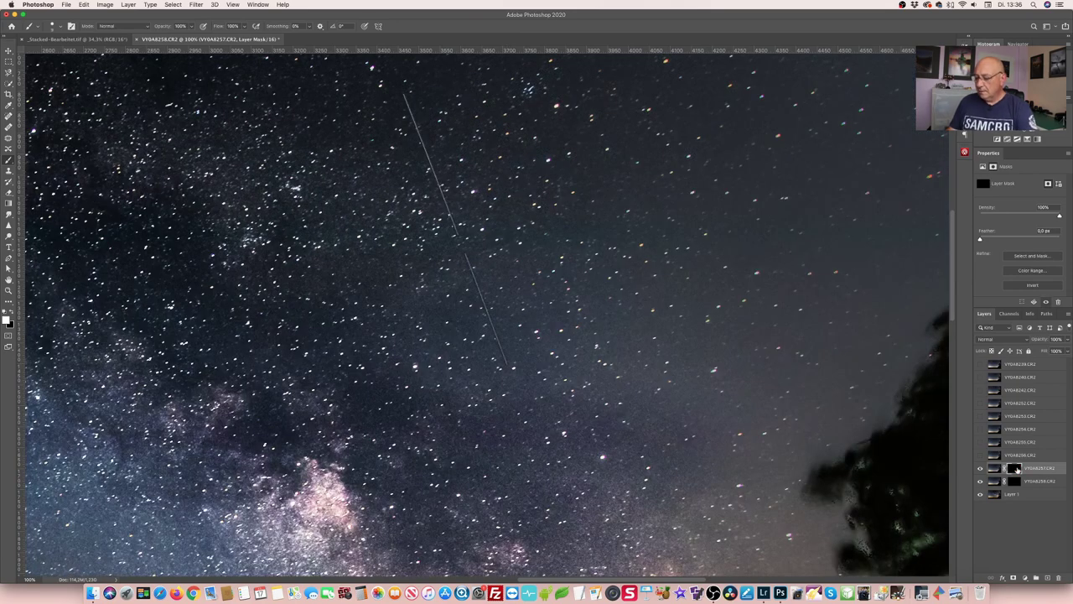
pyautogui.press('super+0')
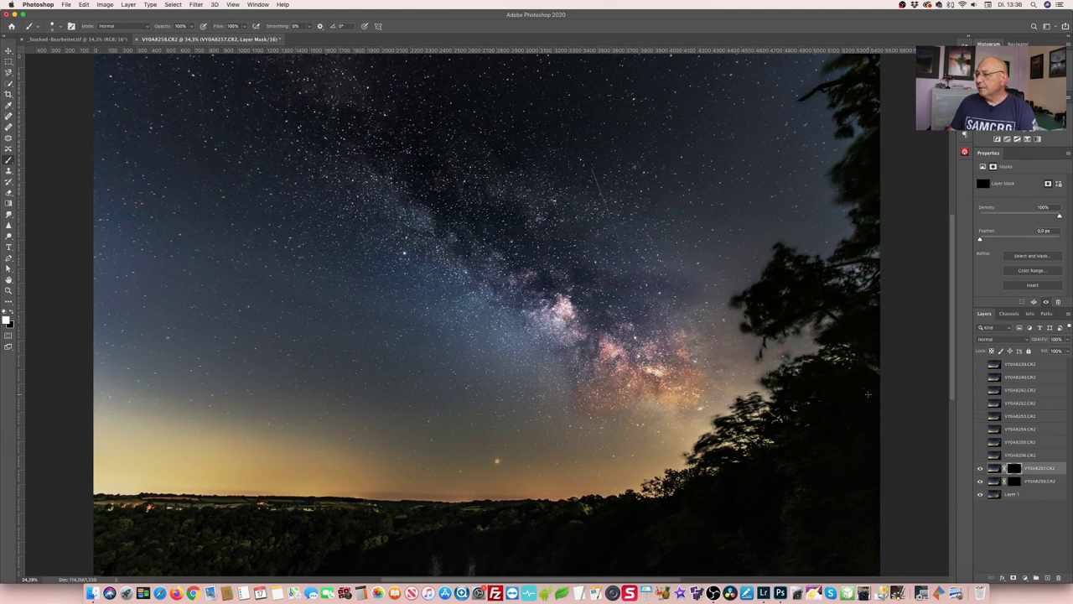
# - Show the VY0A8256.CR2 layer and add a black layer mask to it
pyautogui.click(981, 455)
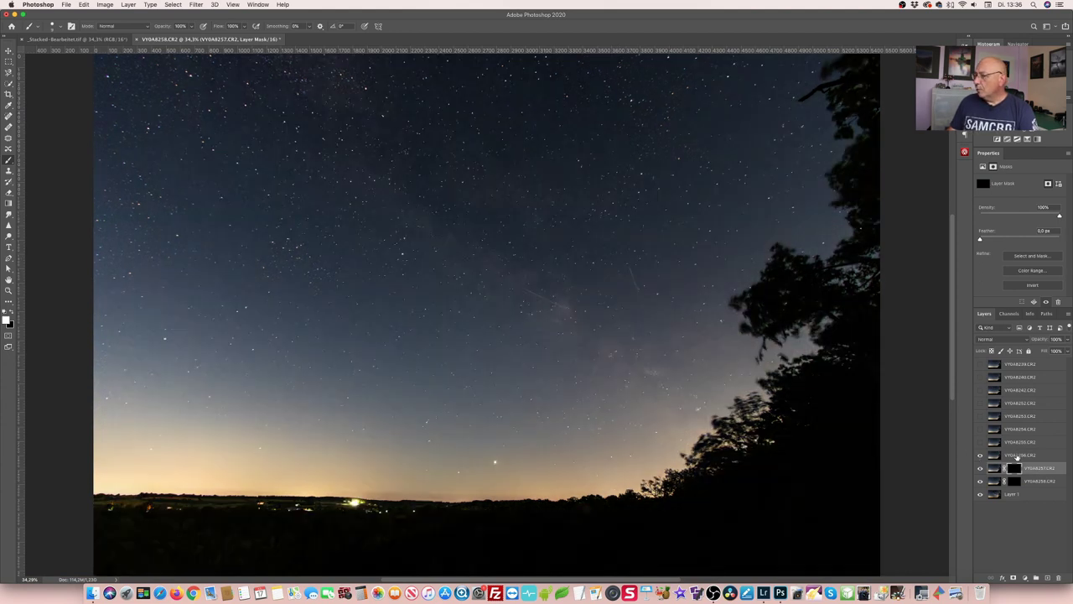
pyautogui.press('super+1')
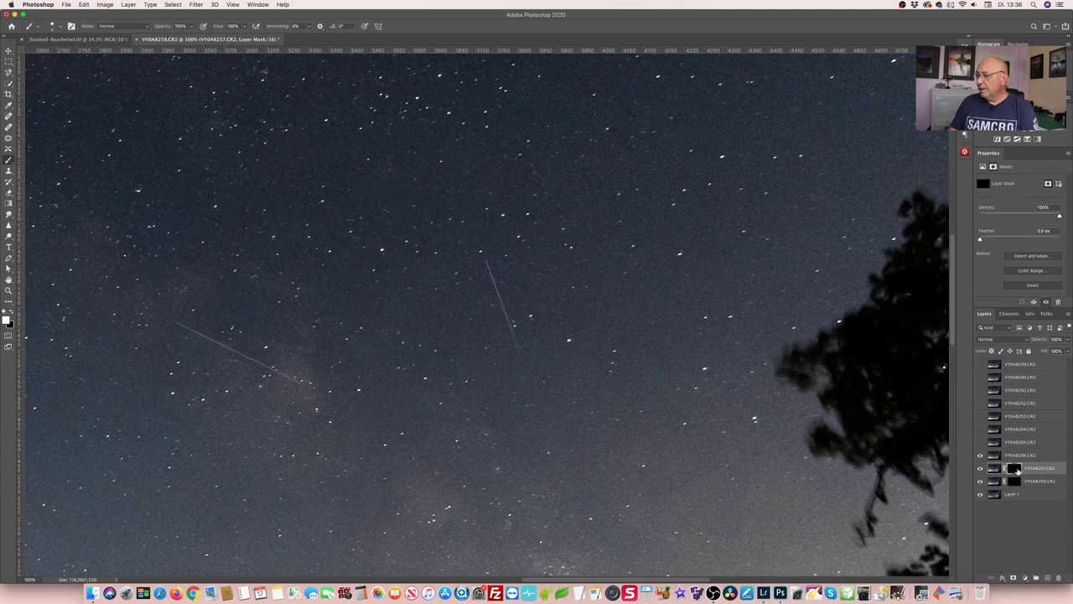
pyautogui.hotkey('alt', ']')
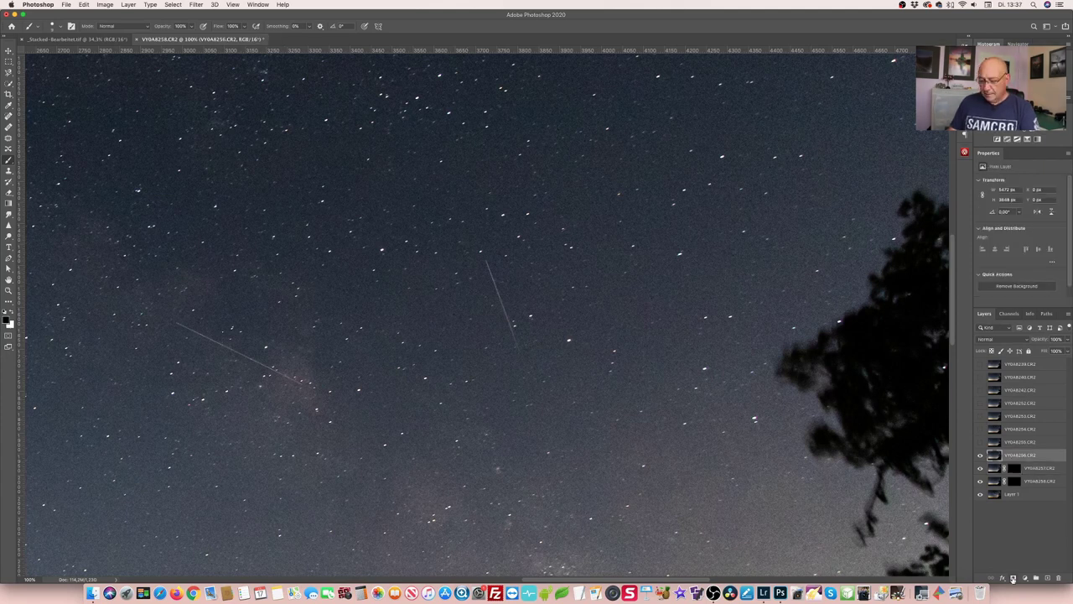
pyautogui.keyDown('alt'); pyautogui.click(1013, 579); pyautogui.keyUp('alt')
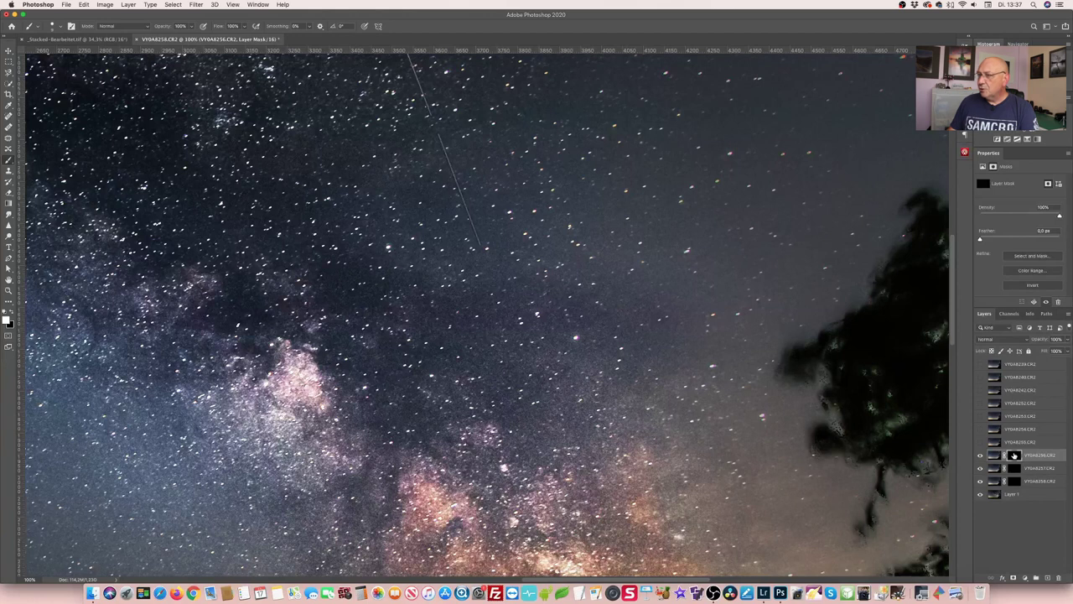
# - Disable the VY0A8256.CR2 mask, paint both light trails white on it, and re-enable the mask
pyautogui.keyDown('shift'); pyautogui.click(1013, 455); pyautogui.keyUp('shift')
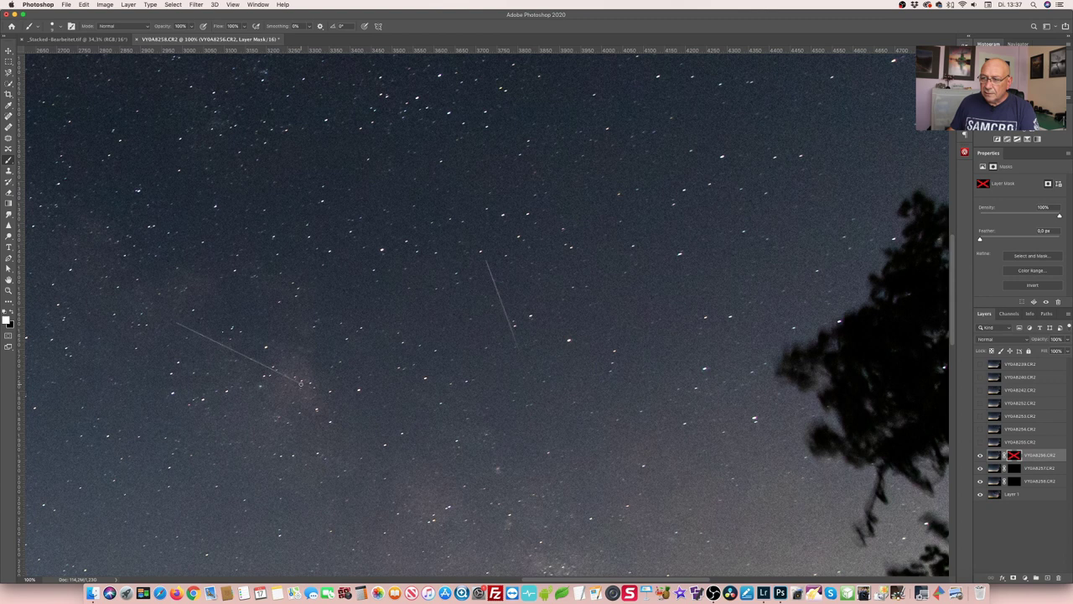
pyautogui.keyDown('shift'); pyautogui.click(1014, 455); pyautogui.keyUp('shift')
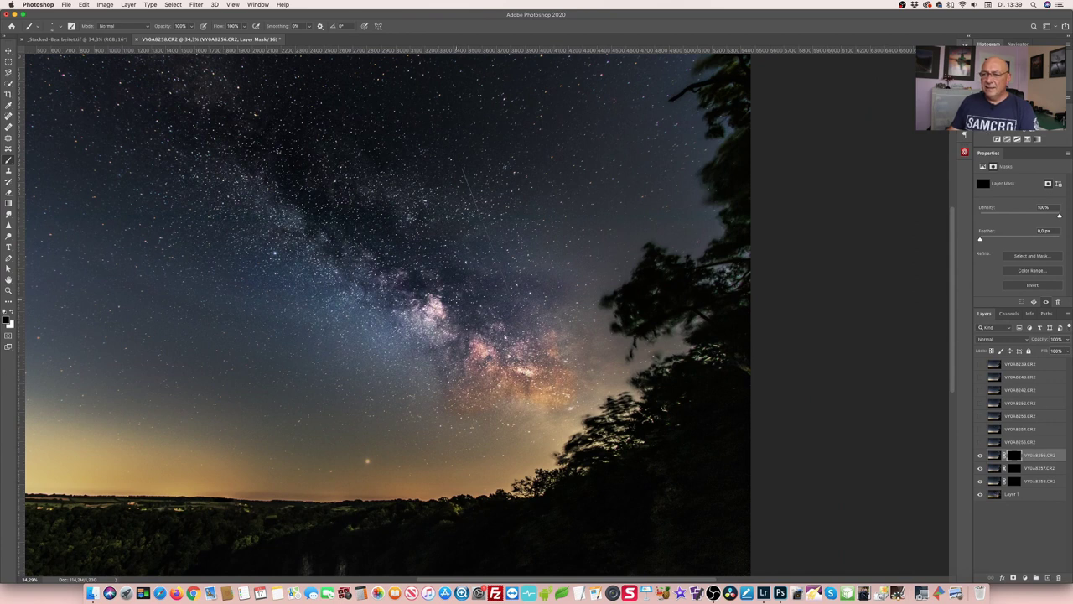
pyautogui.press('super+0')
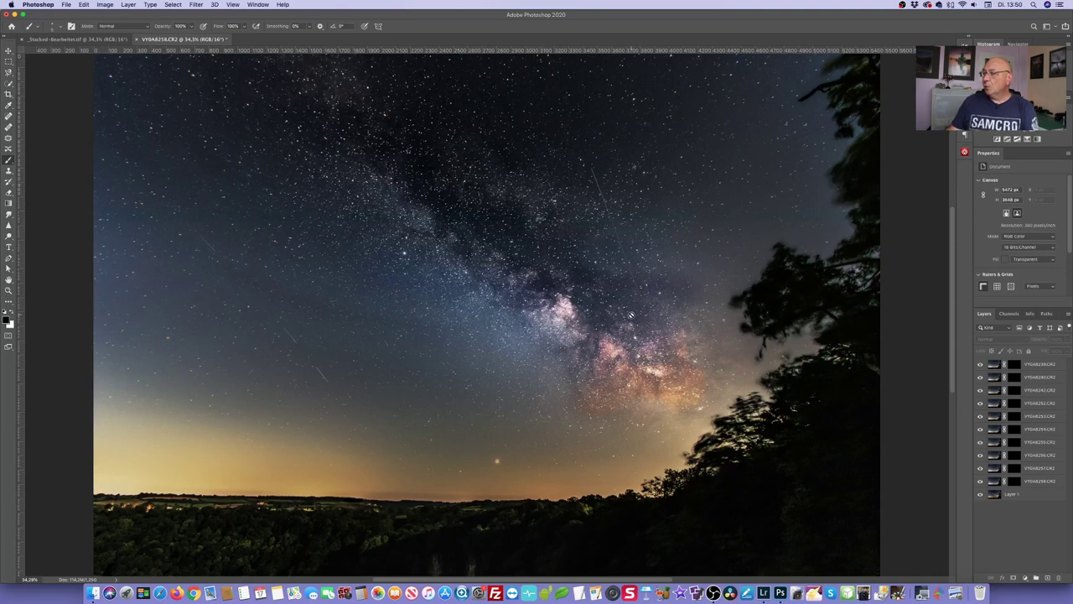
# - Merge the ten masked trail layers into one with Layer 1 hidden, and show Layer 1 again
pyautogui.click(980, 495)
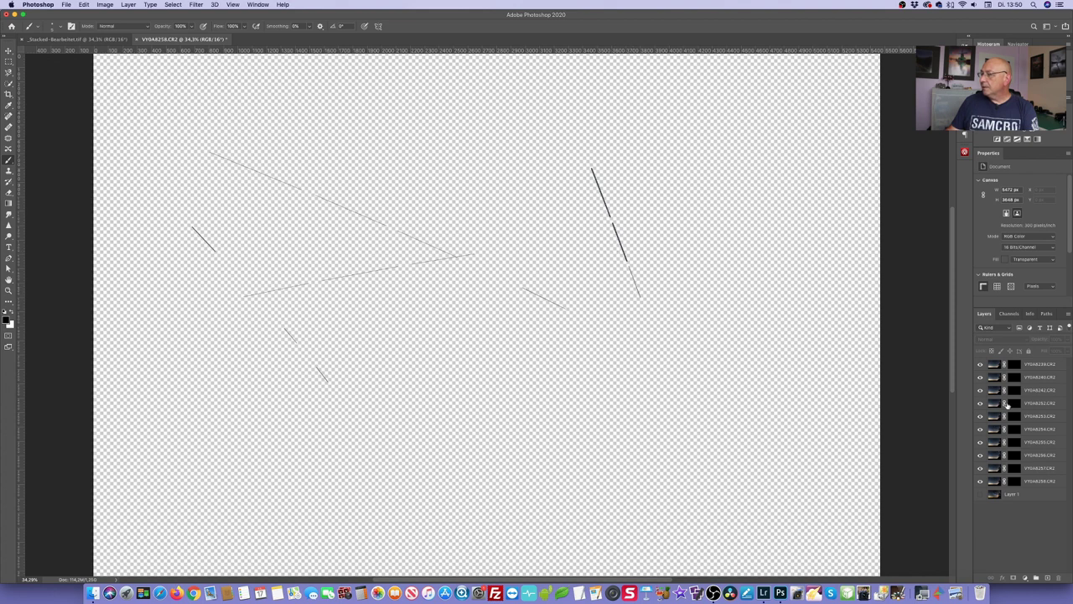
pyautogui.rightClick(1032, 482)
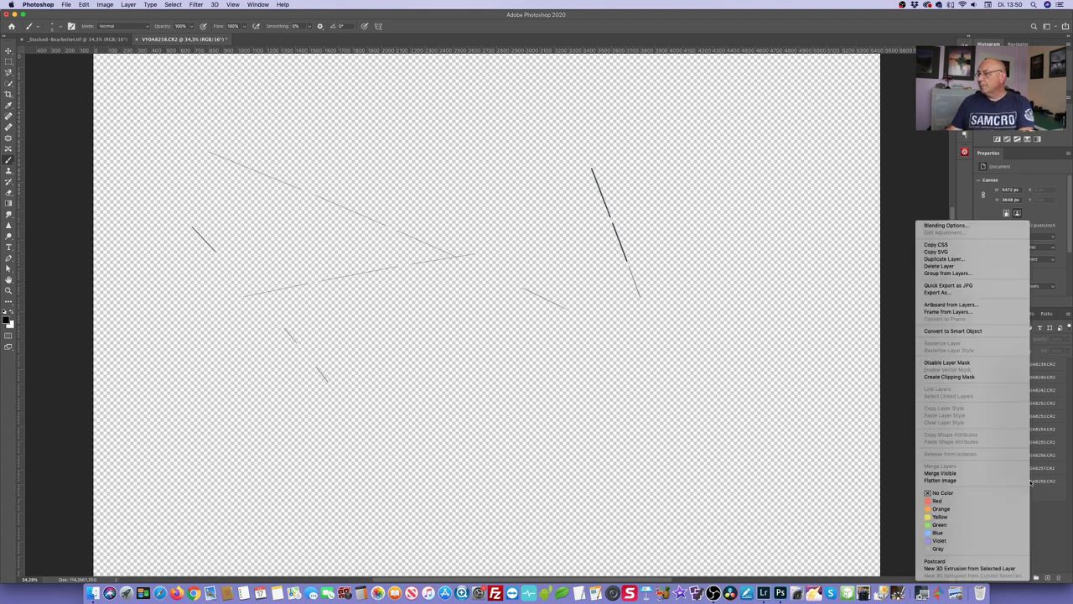
pyautogui.click(961, 473)
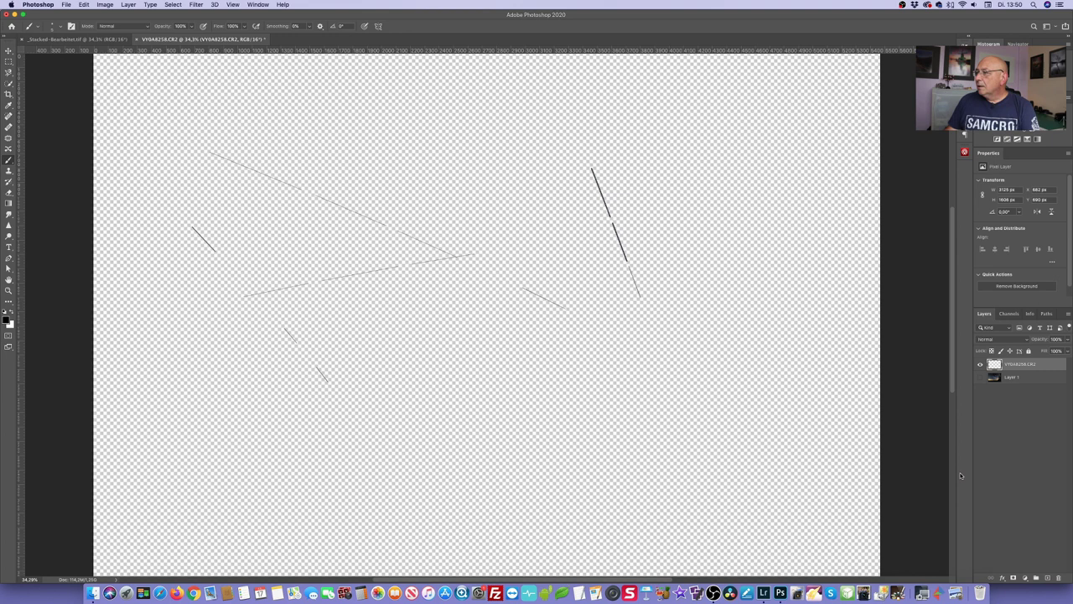
pyautogui.click(980, 379)
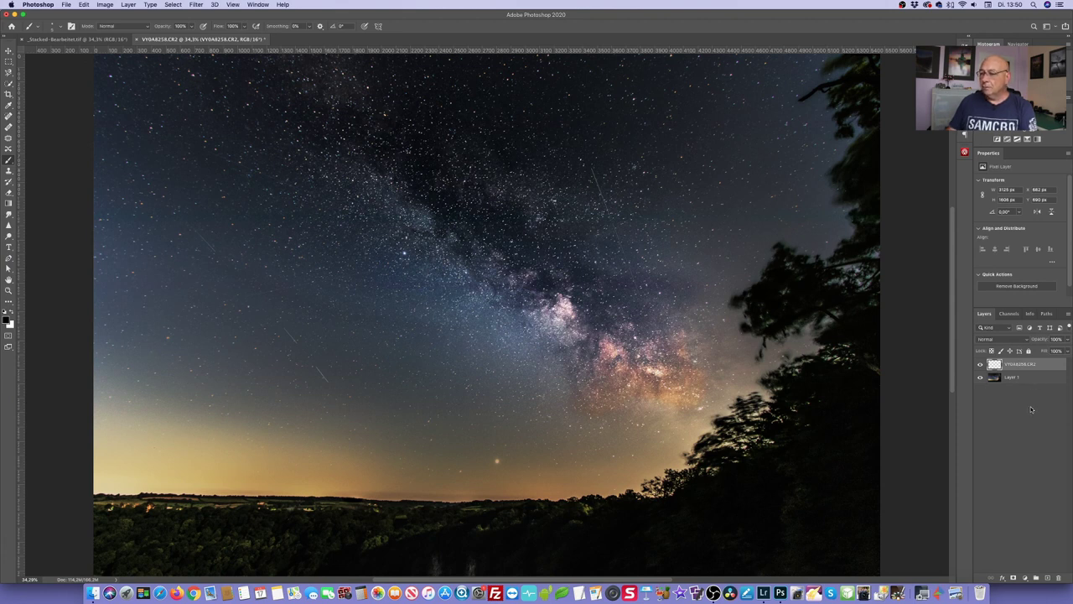
# - Switch to Lightroom Classic and open the next ten photos, 11 to 20 in the filmstrip, as layers in Photoshop
pyautogui.press('super+Tab')
pyautogui.press('super+Tab')
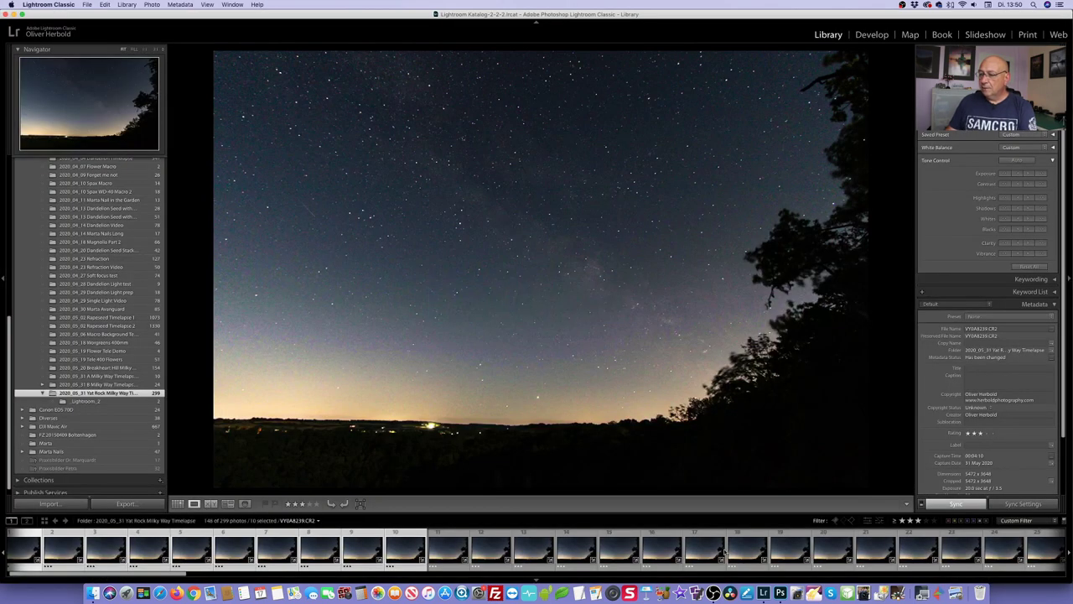
pyautogui.click(441, 550)
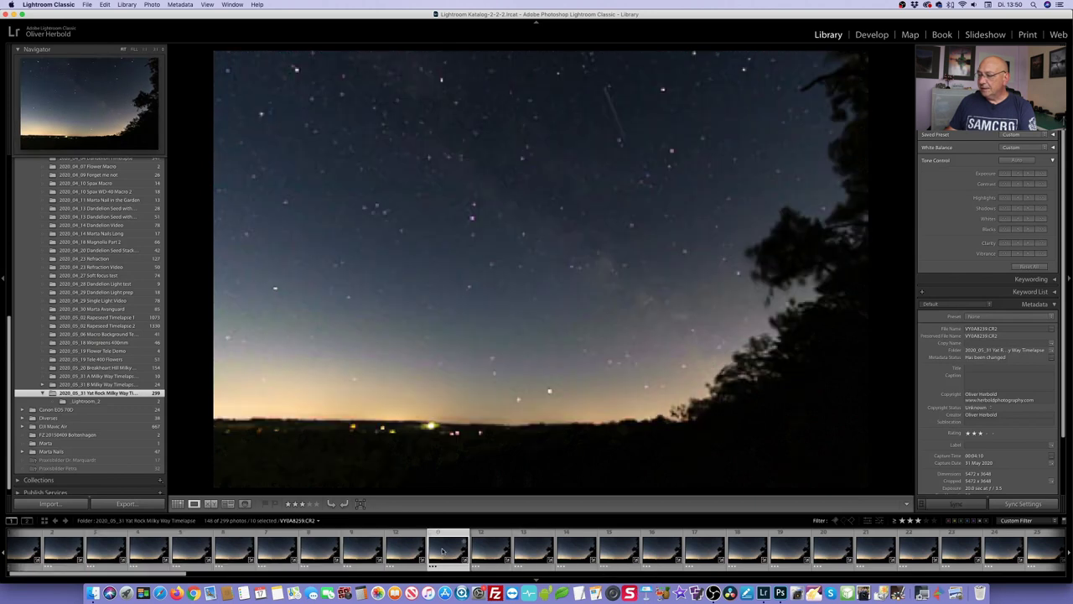
pyautogui.scroll(-2, 443, 550)
pyautogui.scroll(-1, 443, 550)
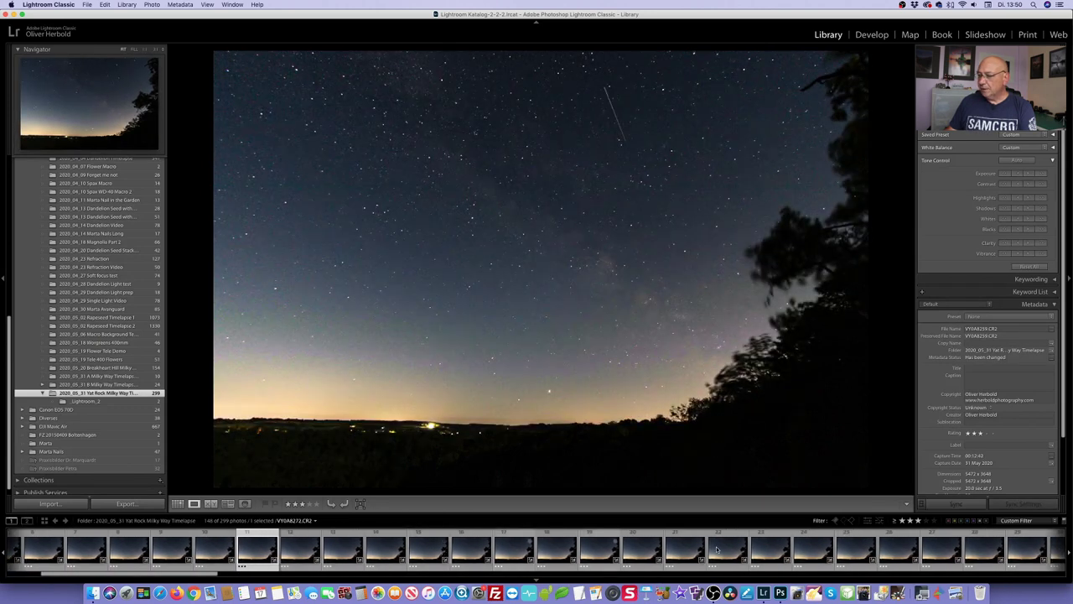
pyautogui.keyDown('shift'); pyautogui.click(638, 552); pyautogui.keyUp('shift')
pyautogui.rightClick(638, 552)
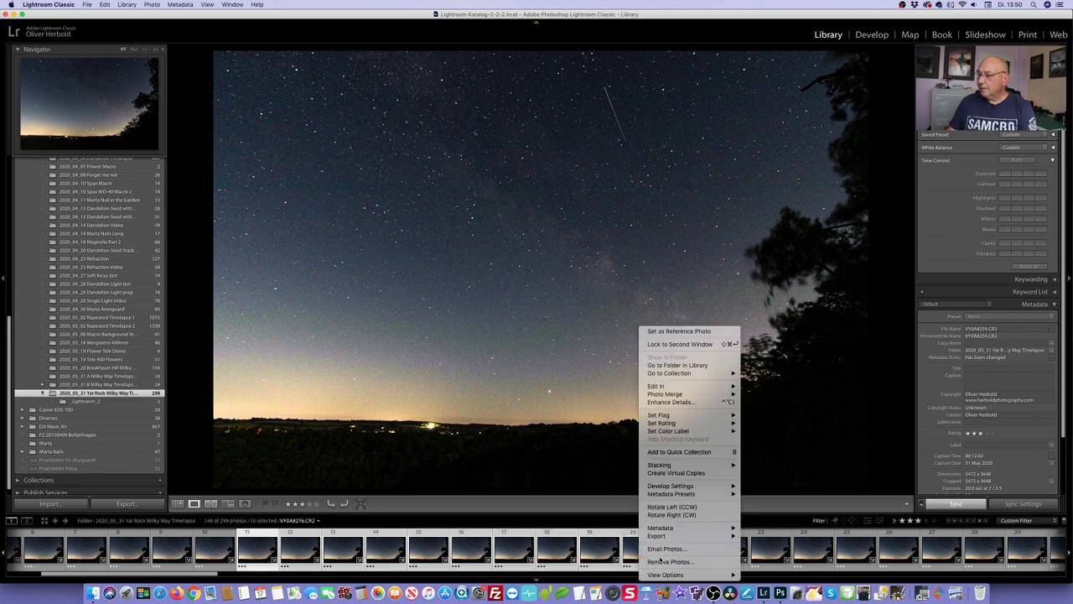
pyautogui.moveTo(713, 388)
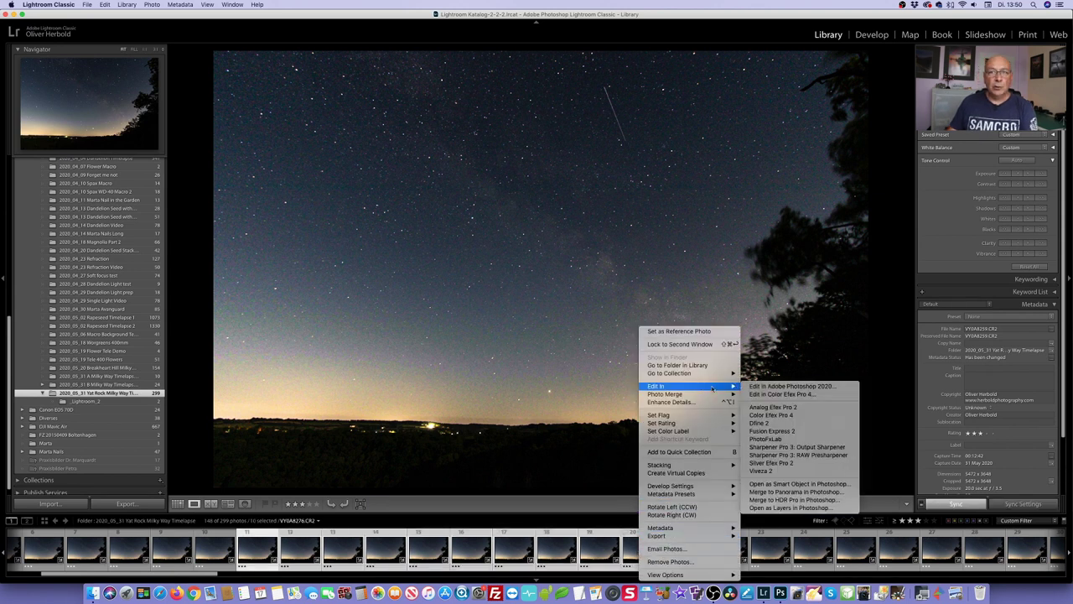
pyautogui.click(781, 508)
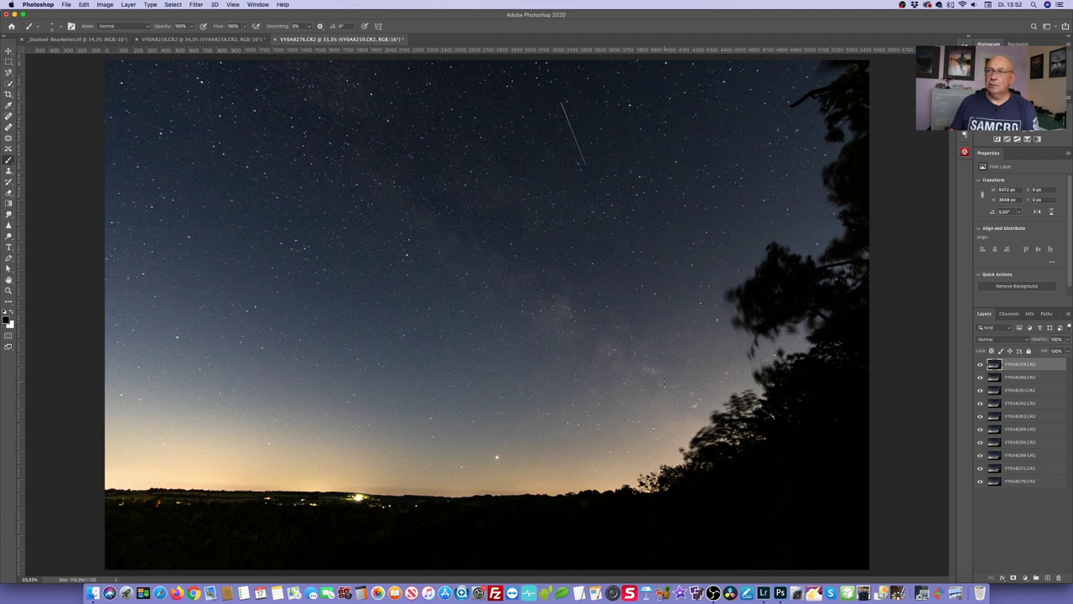
# - Copy all ten layers from the VY0A8276.CR2 document into the VY0A8258.CR2 document above the merged trails, covering the canvas
pyautogui.click(199, 39)
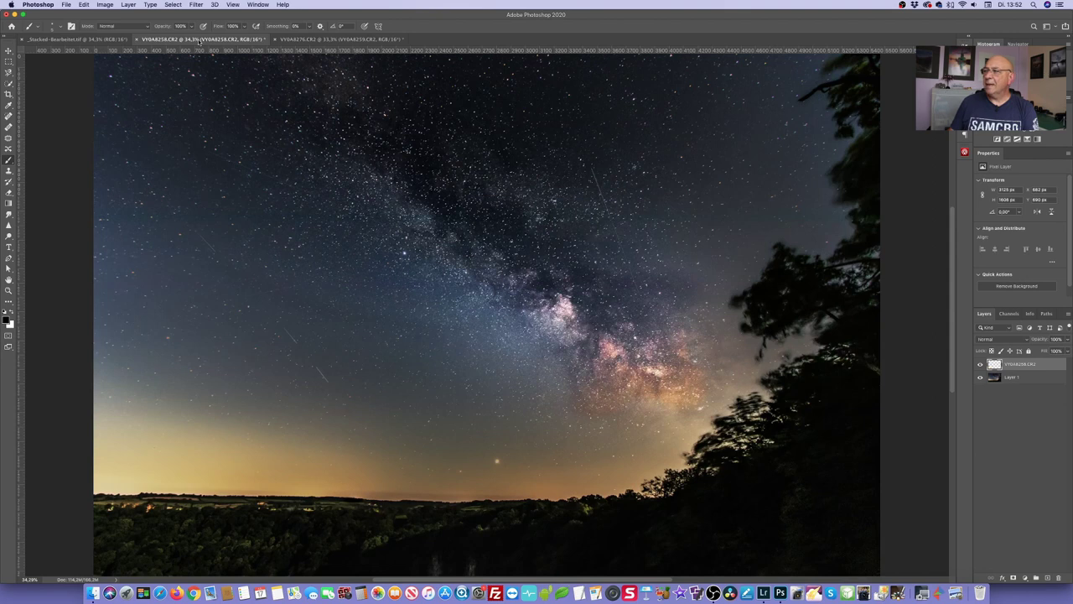
pyautogui.click(319, 39)
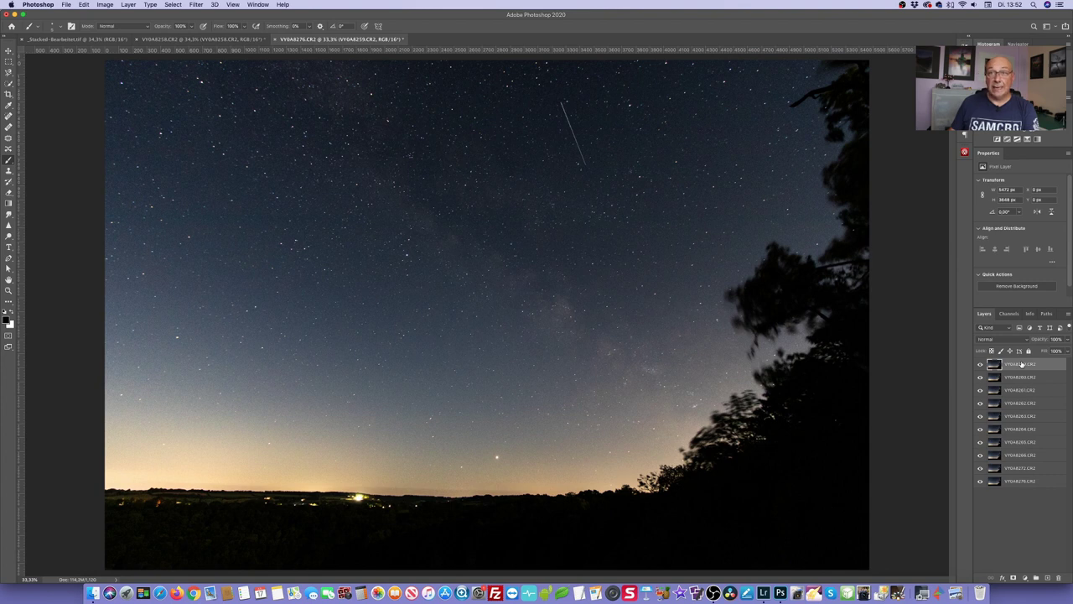
pyautogui.keyDown('shift'); pyautogui.click(1025, 482); pyautogui.keyUp('shift')
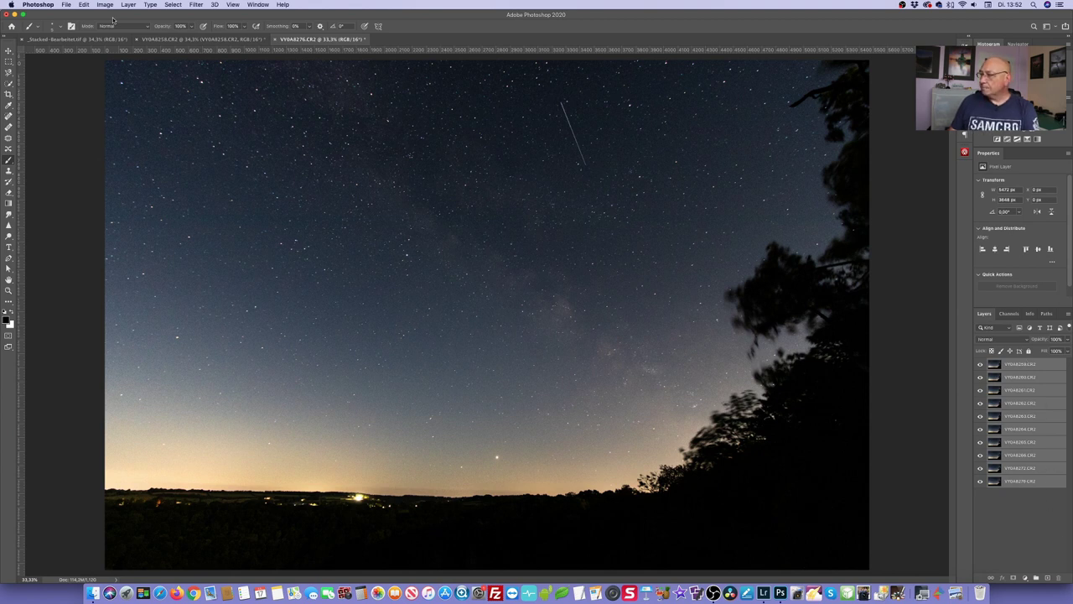
pyautogui.click(8, 51)
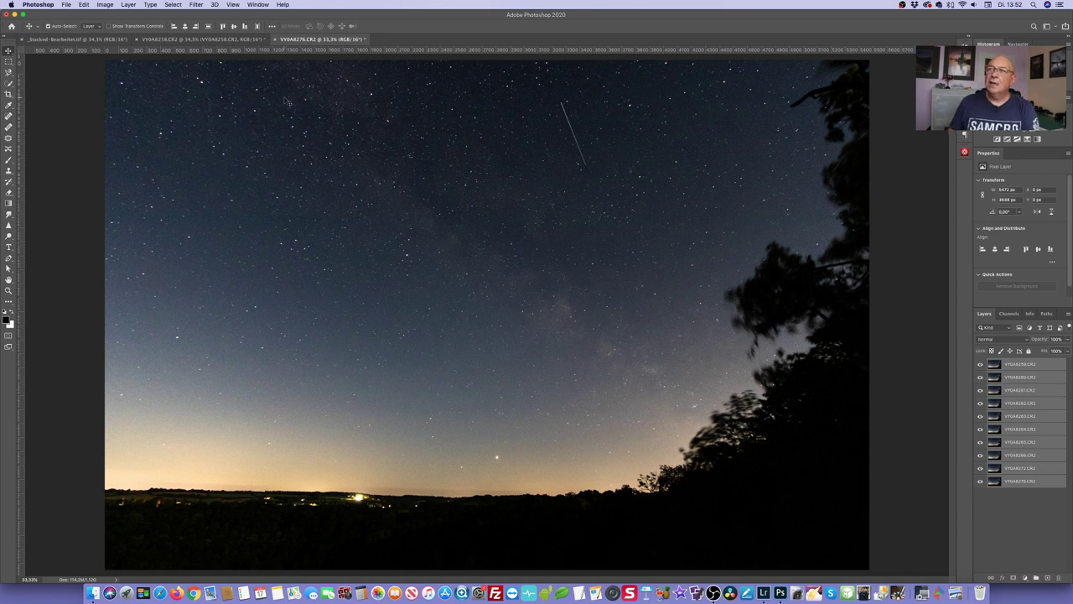
pyautogui.moveTo(285, 101); pyautogui.dragTo(255, 70)
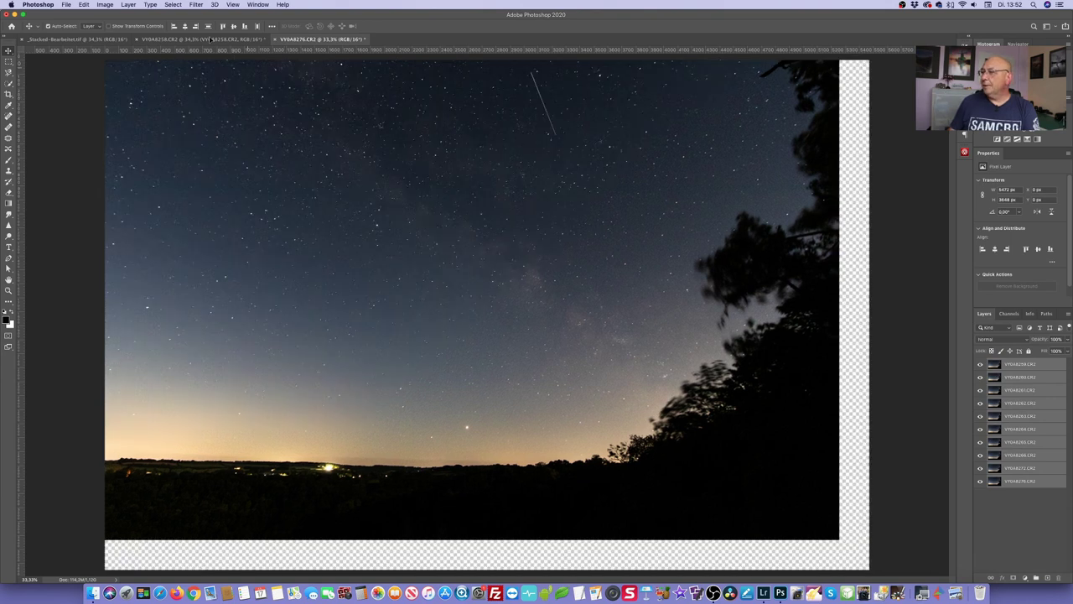
pyautogui.moveTo(210, 40); pyautogui.dragTo(287, 132)
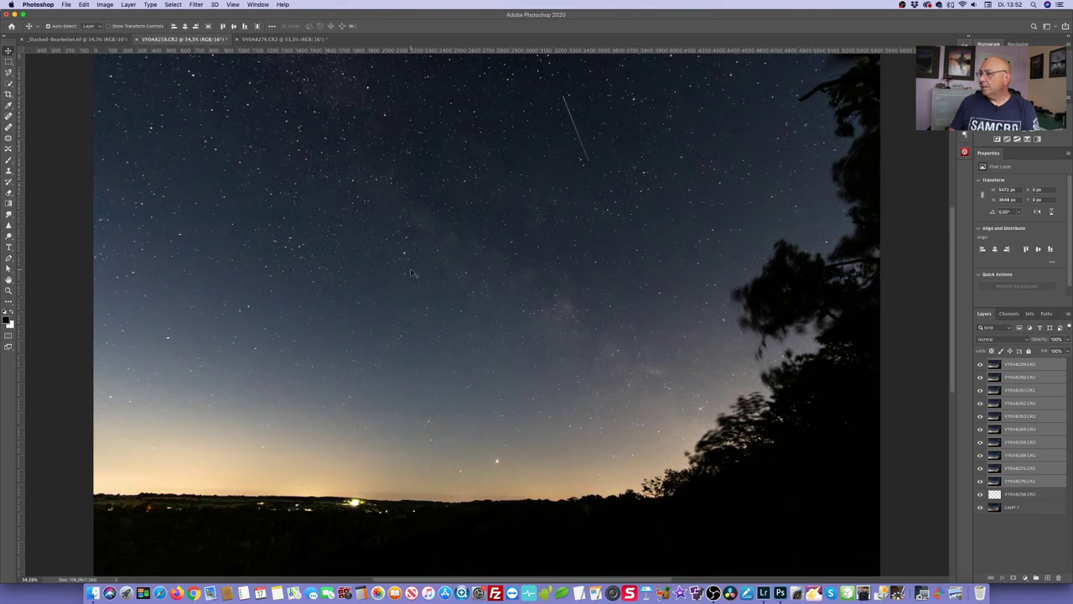